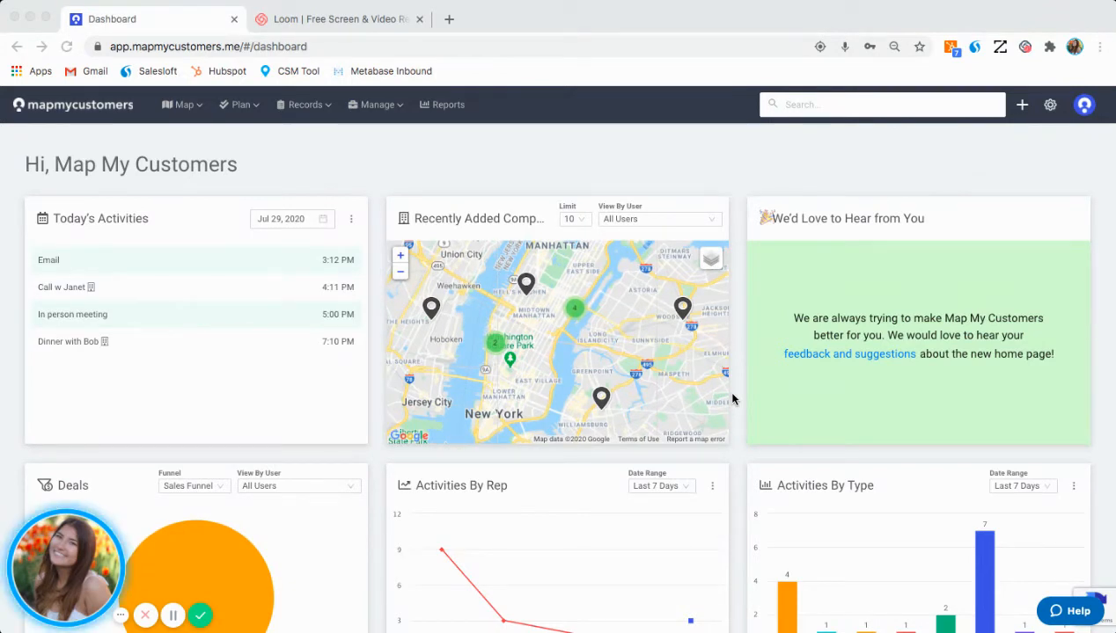
- Open the Manage Users page and look over the users without a team and the existing teams
{"action": "left_click", "coordinate": [372, 110]}
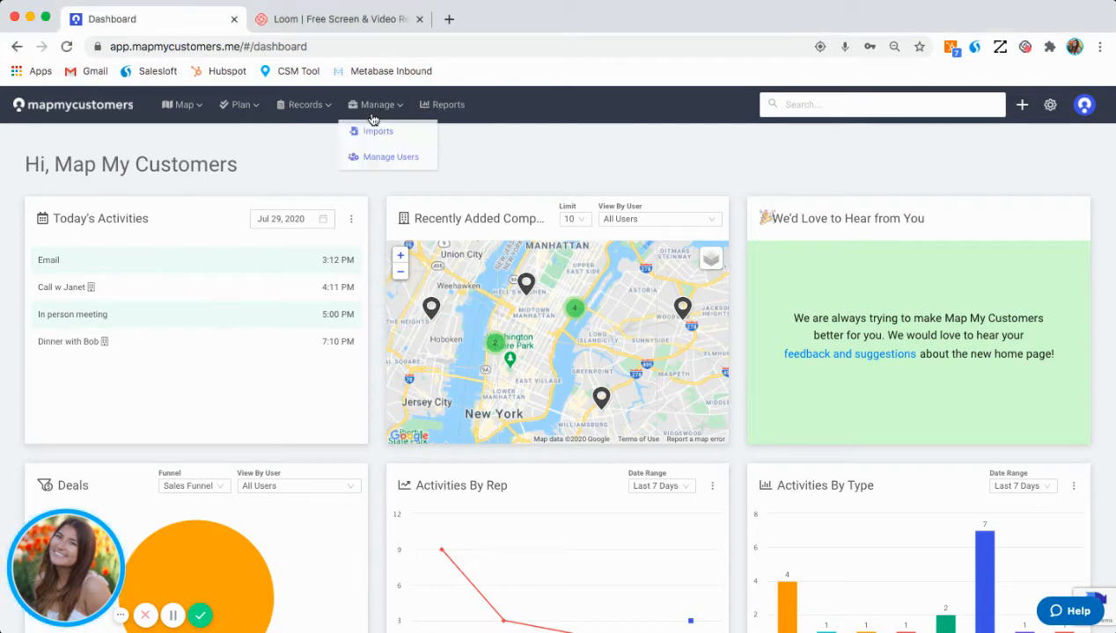
{"action": "left_click", "coordinate": [385, 163]}
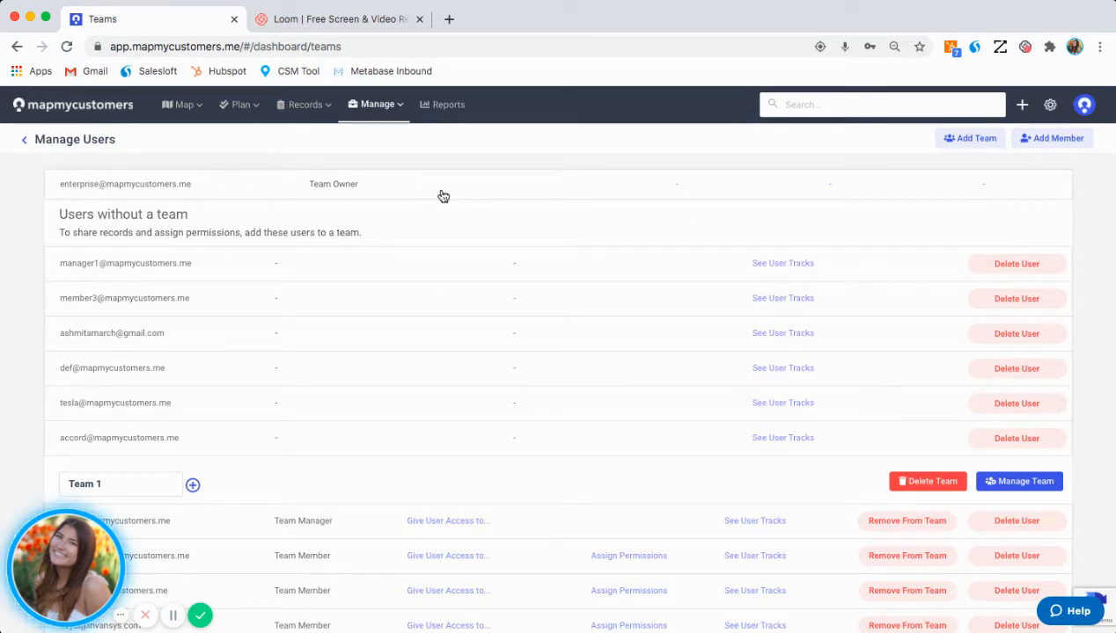
{"action": "scroll", "coordinate": [431, 190], "scroll_direction": "down", "scroll_amount": 3}
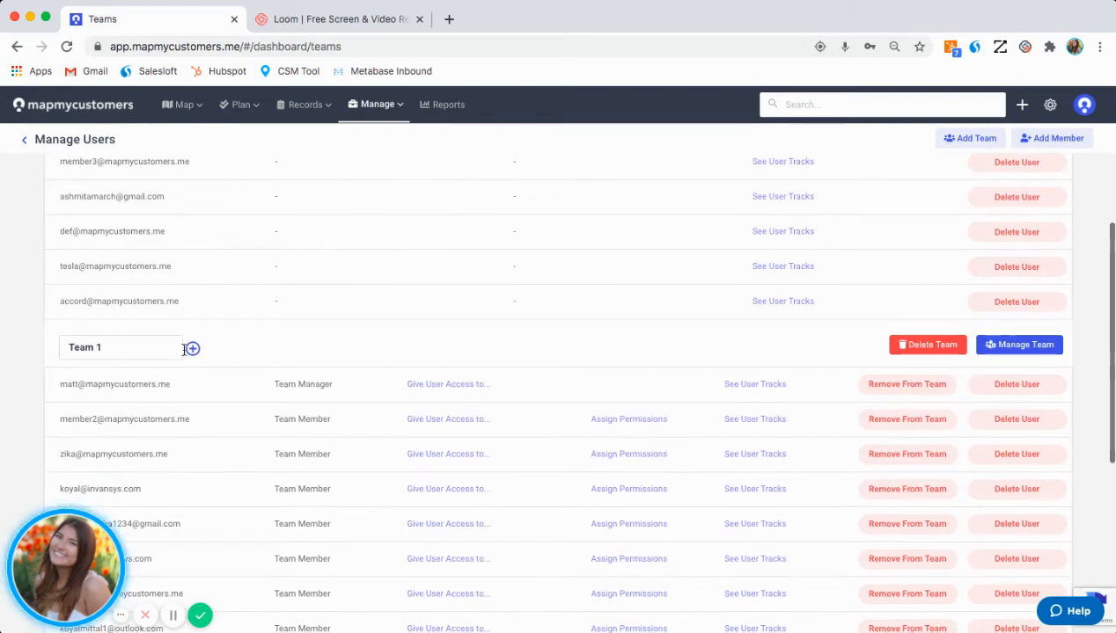
{"action": "scroll", "coordinate": [190, 348], "scroll_direction": "down", "scroll_amount": 5}
{"action": "scroll", "coordinate": [185, 356], "scroll_direction": "down", "scroll_amount": 2}
{"action": "scroll", "coordinate": [185, 356], "scroll_direction": "up", "scroll_amount": 12}
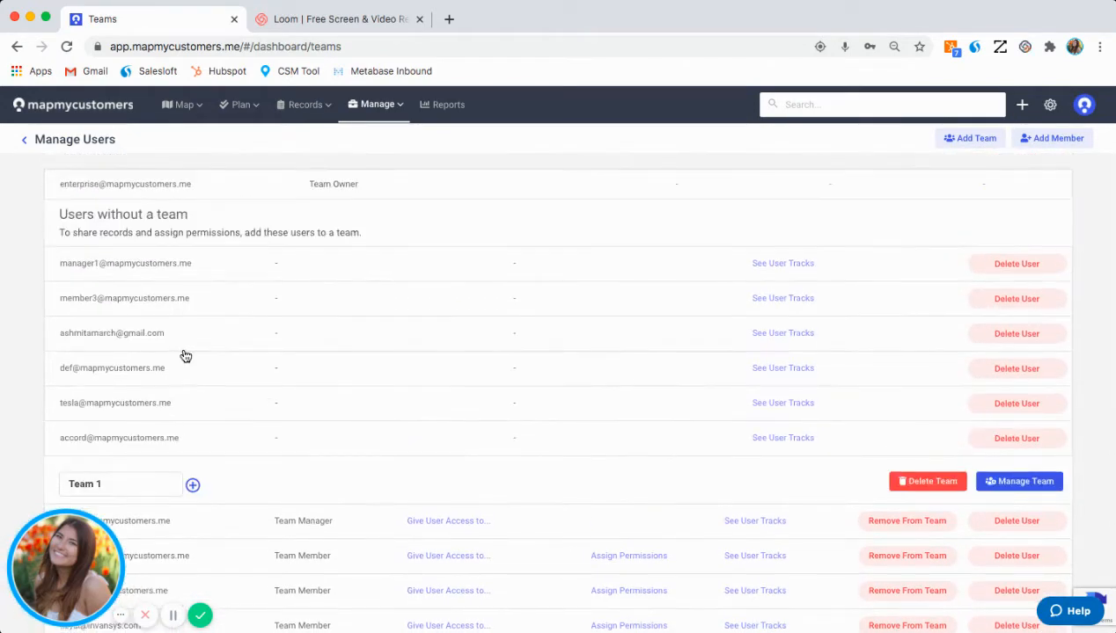
- Examine the rosters of Team 1 and Team 2, including each team's manager and members
{"action": "scroll", "coordinate": [185, 355], "scroll_direction": "down", "scroll_amount": 3}
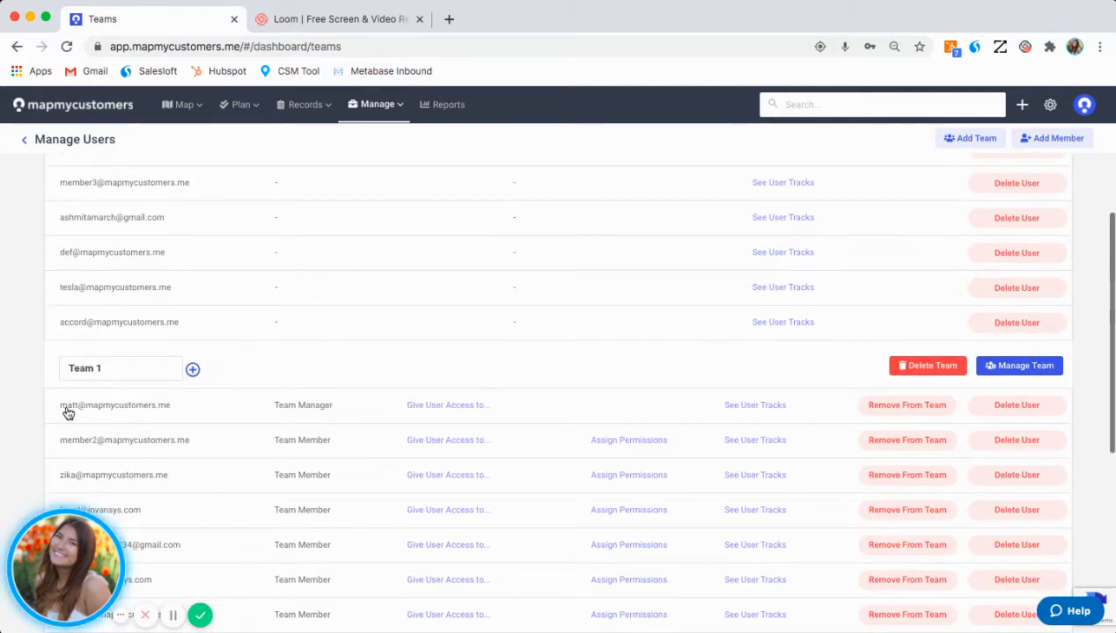
{"action": "scroll", "coordinate": [68, 412], "scroll_direction": "down", "scroll_amount": 3}
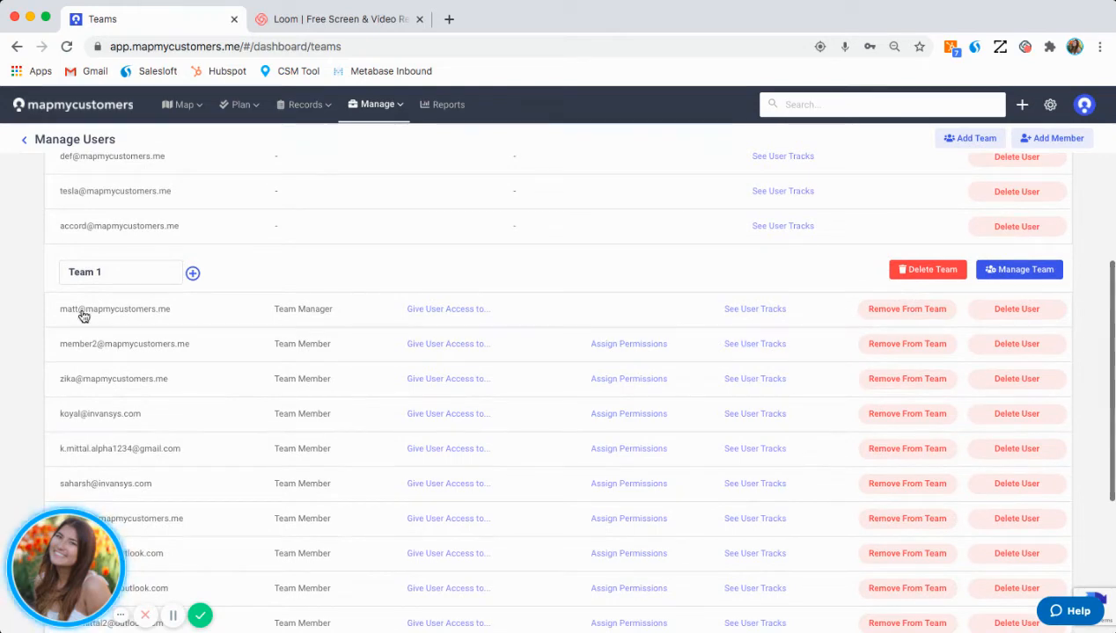
{"action": "scroll", "coordinate": [100, 306], "scroll_direction": "down", "scroll_amount": 2}
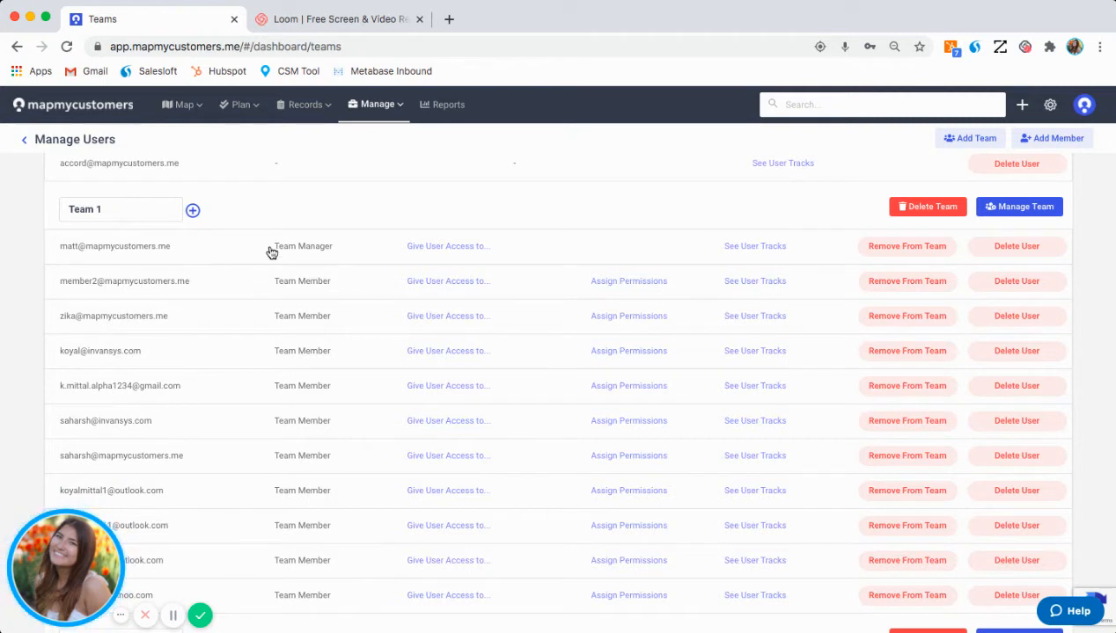
{"action": "scroll", "coordinate": [268, 249], "scroll_direction": "down", "scroll_amount": 2}
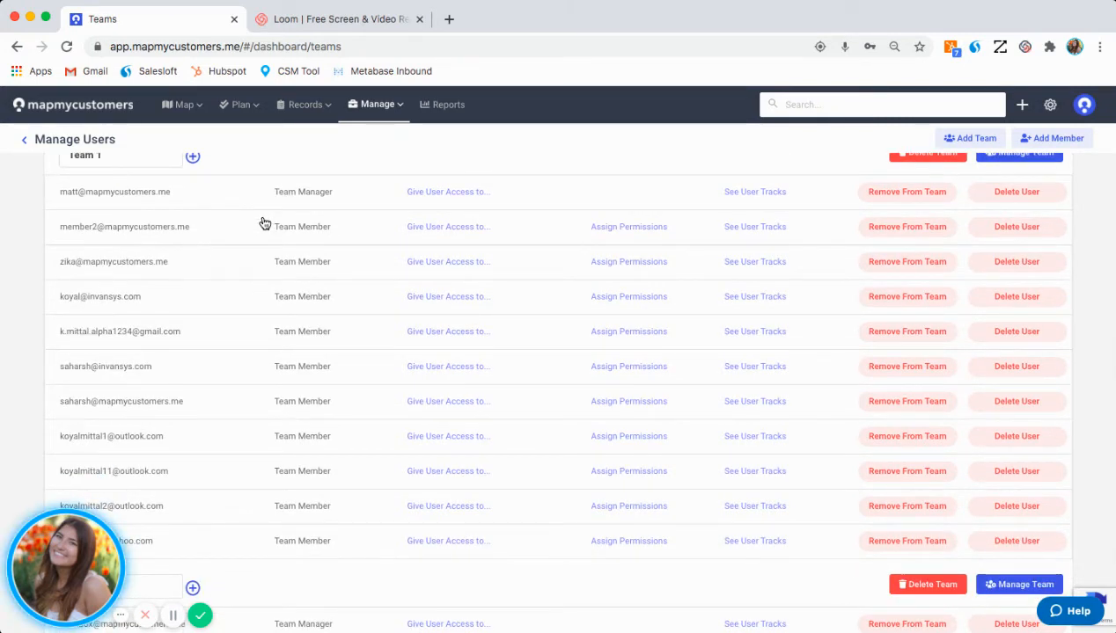
{"action": "scroll", "coordinate": [227, 495], "scroll_direction": "down", "scroll_amount": 3}
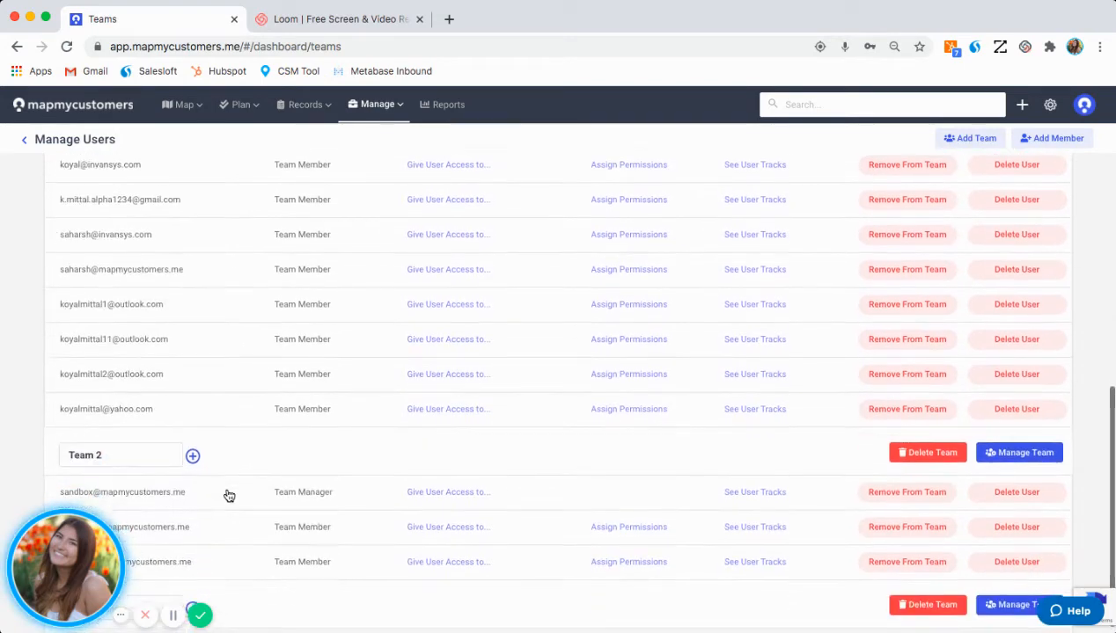
{"action": "scroll", "coordinate": [227, 496], "scroll_direction": "up", "scroll_amount": 5}
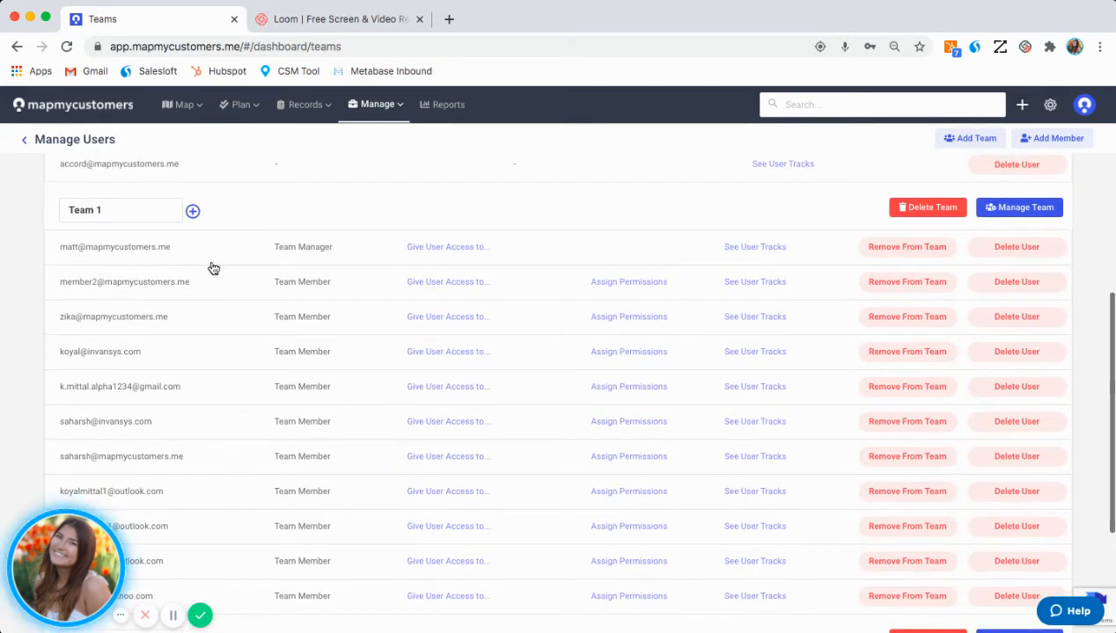
{"action": "scroll", "coordinate": [213, 268], "scroll_direction": "down", "scroll_amount": 1}
{"action": "scroll", "coordinate": [213, 269], "scroll_direction": "down", "scroll_amount": 3}
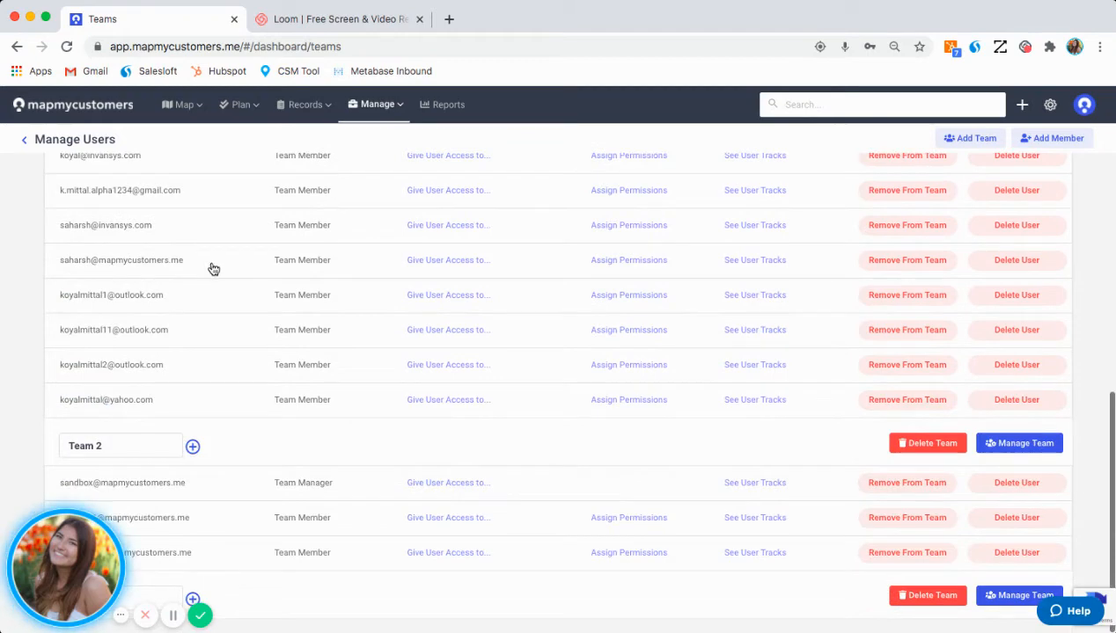
{"action": "scroll", "coordinate": [165, 449], "scroll_direction": "up", "scroll_amount": 3}
{"action": "scroll", "coordinate": [164, 451], "scroll_direction": "up", "scroll_amount": 2}
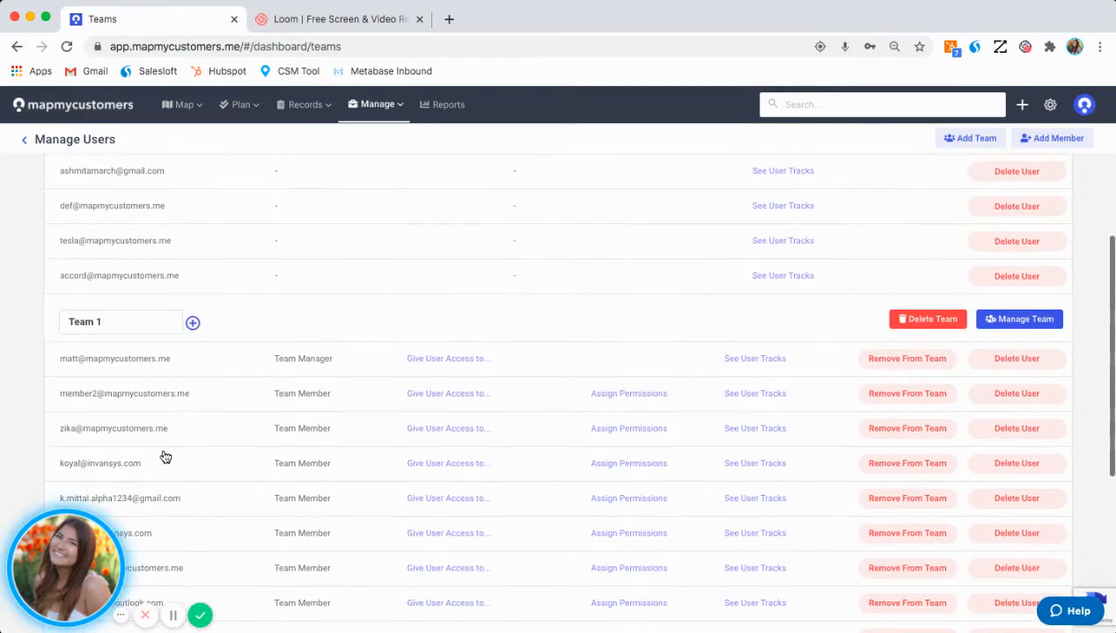
{"action": "scroll", "coordinate": [163, 454], "scroll_direction": "down", "scroll_amount": 5}
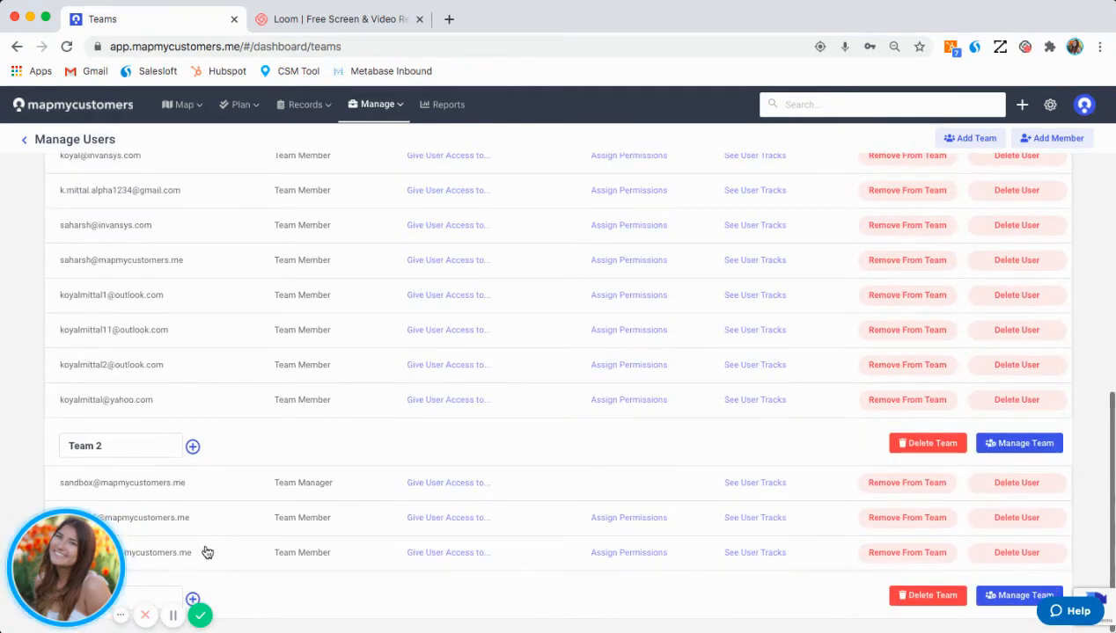
{"action": "scroll", "coordinate": [194, 423], "scroll_direction": "up", "scroll_amount": 3}
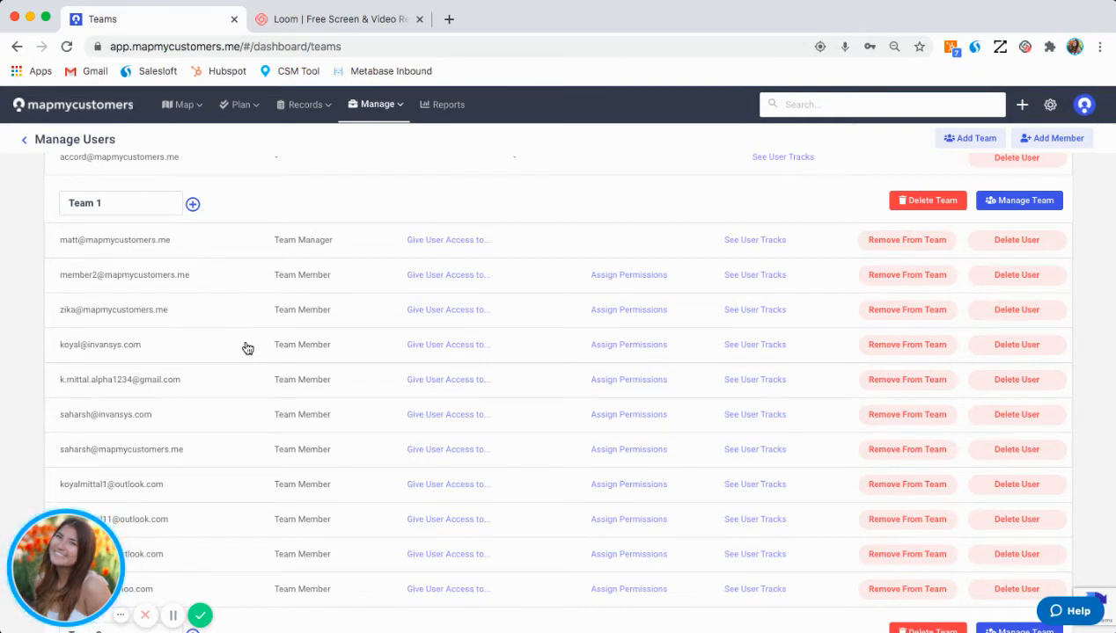
{"action": "scroll", "coordinate": [256, 309], "scroll_direction": "up", "scroll_amount": 5}
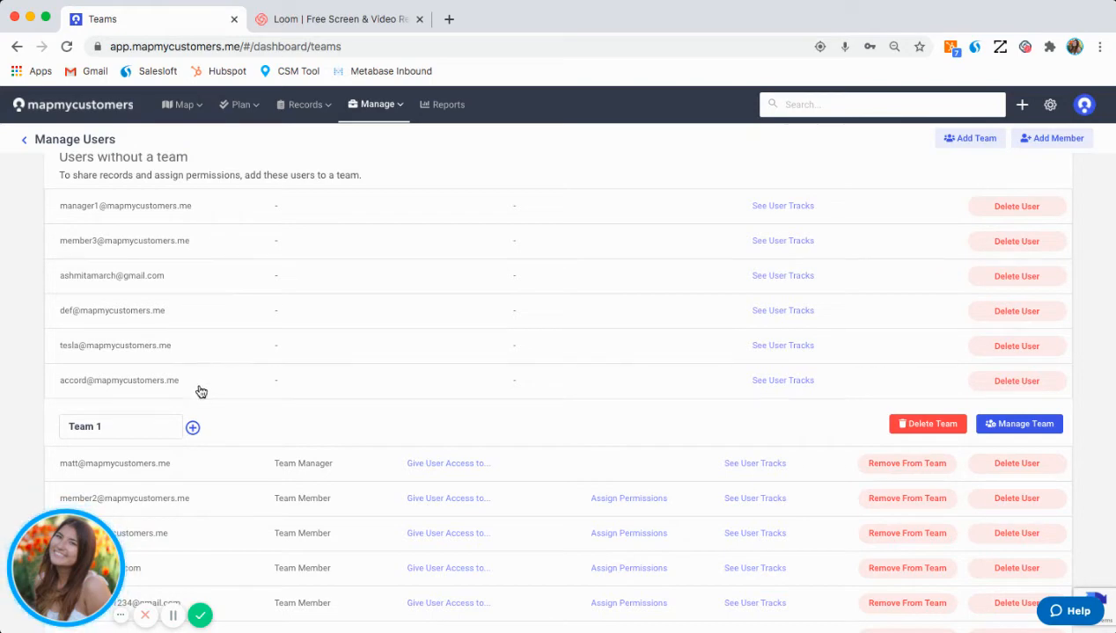
- Add the existing user member3 to Team 2, save, and check the updated Team 2 roster
{"action": "scroll", "coordinate": [194, 428], "scroll_direction": "down", "scroll_amount": 5}
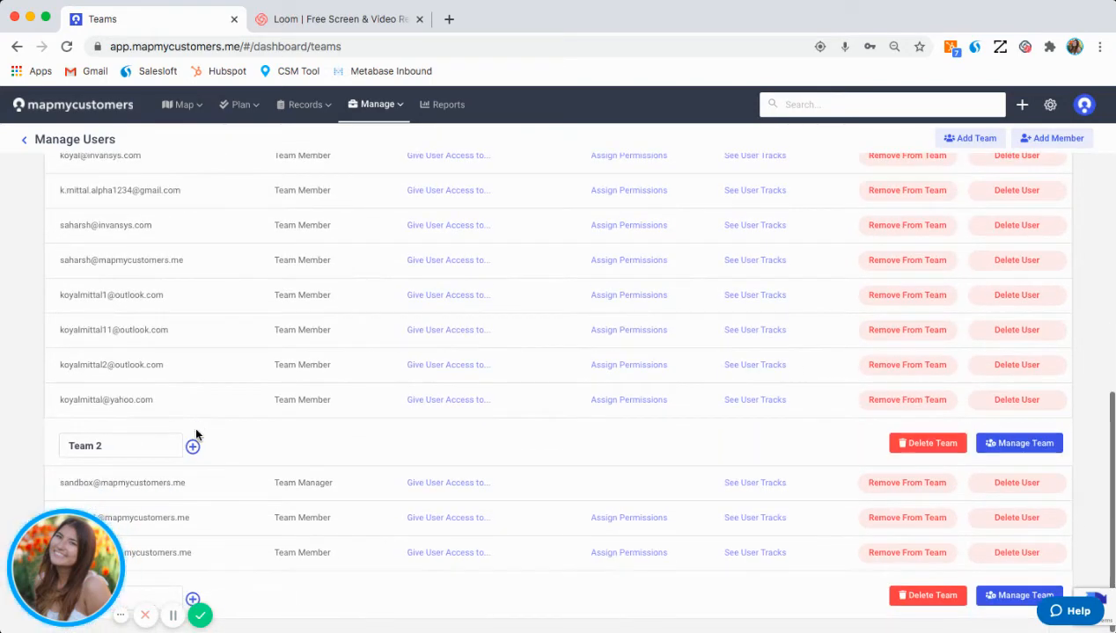
{"action": "left_click", "coordinate": [193, 447]}
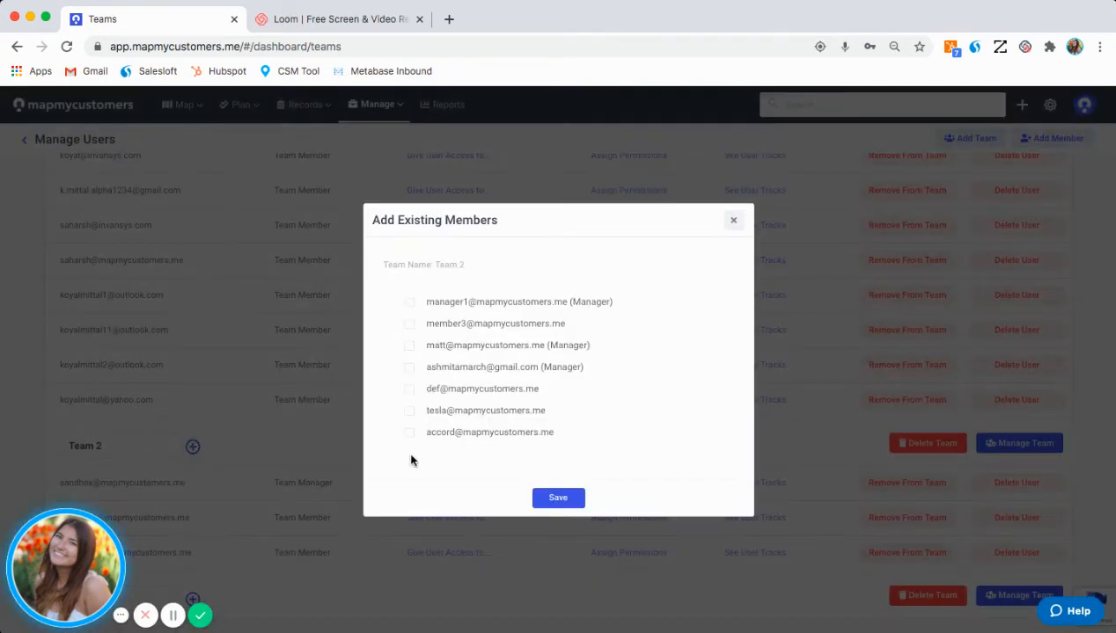
{"action": "left_click", "coordinate": [409, 326]}
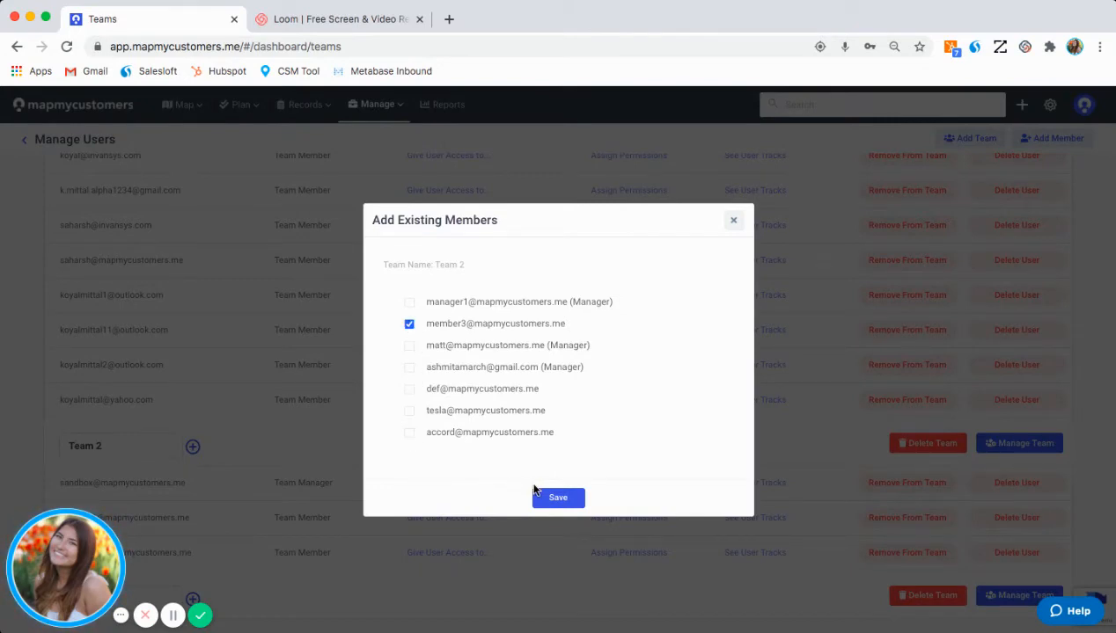
{"action": "left_click", "coordinate": [558, 499]}
{"action": "scroll", "coordinate": [317, 400], "scroll_direction": "up", "scroll_amount": 5}
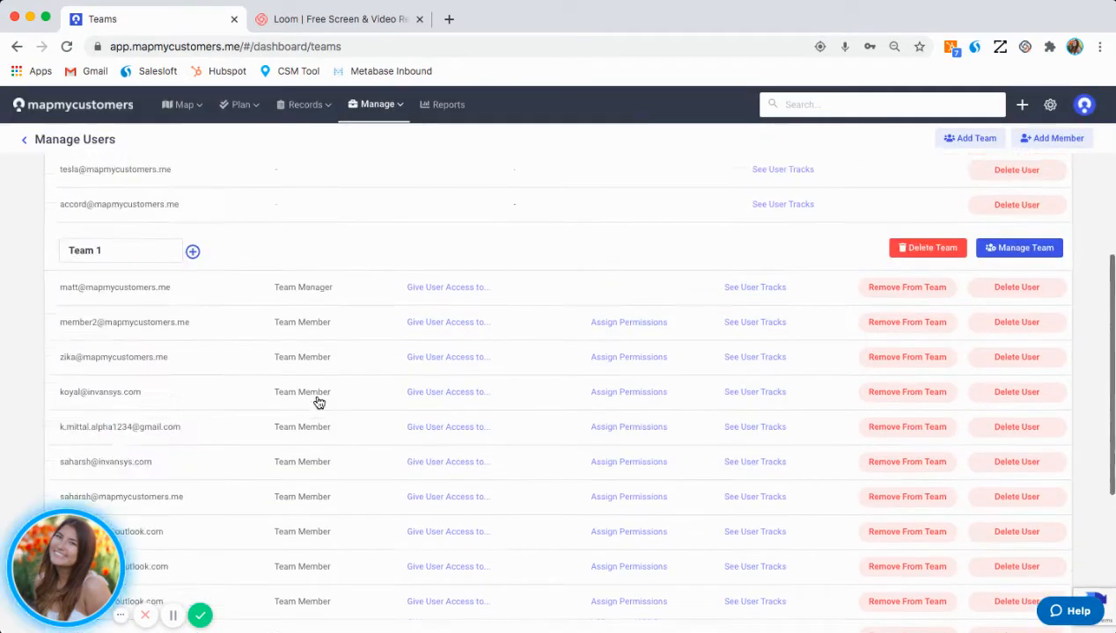
{"action": "scroll", "coordinate": [318, 402], "scroll_direction": "up", "scroll_amount": 2}
{"action": "scroll", "coordinate": [174, 296], "scroll_direction": "down", "scroll_amount": 7}
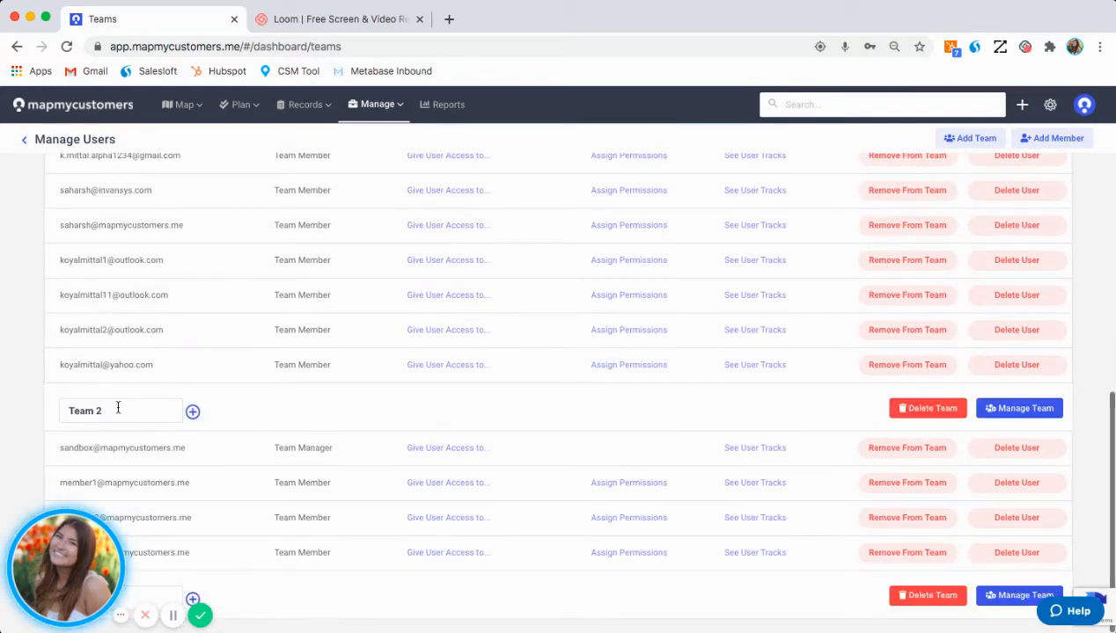
{"action": "scroll", "coordinate": [279, 518], "scroll_direction": "up", "scroll_amount": 5}
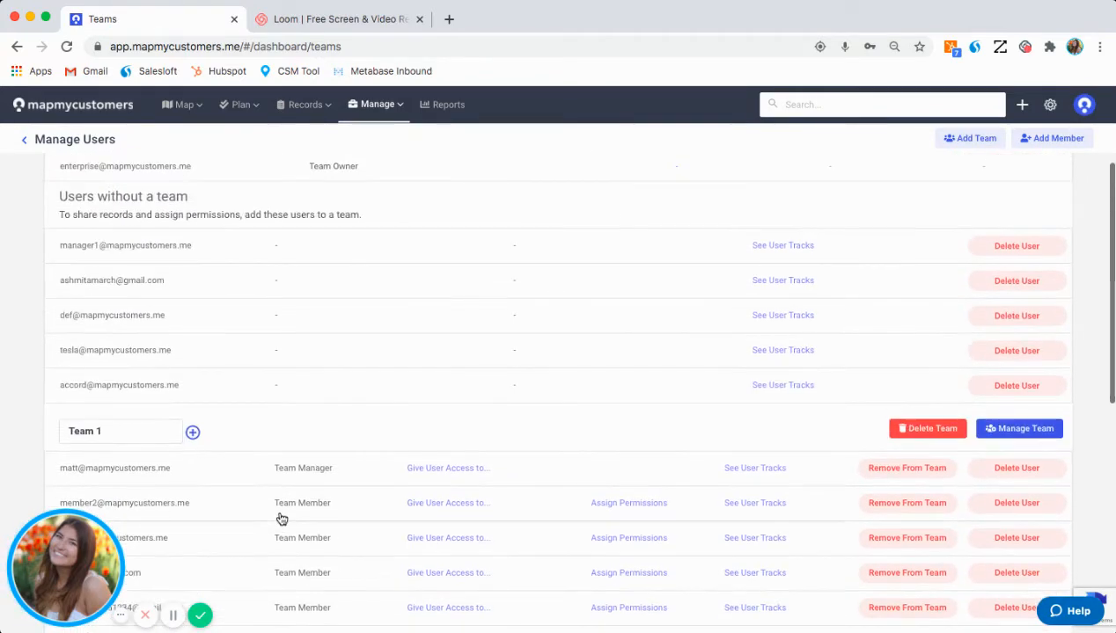
- Open the record-sharing settings for member2 in Team 1 and toggle access to the Leads company group
{"action": "scroll", "coordinate": [280, 519], "scroll_direction": "down", "scroll_amount": 3}
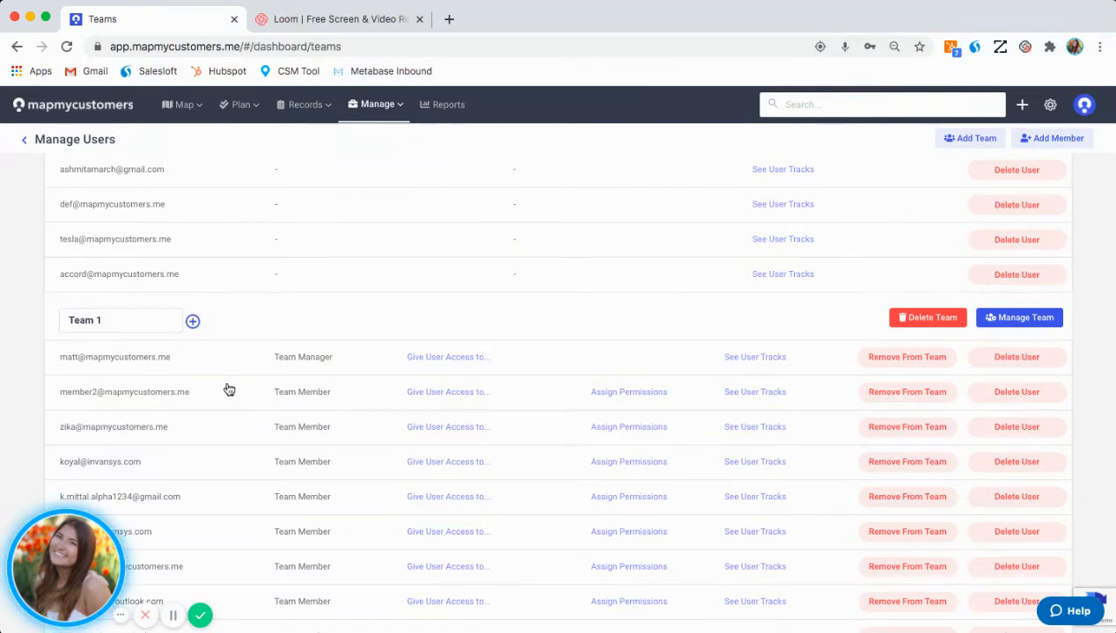
{"action": "left_click", "coordinate": [420, 392]}
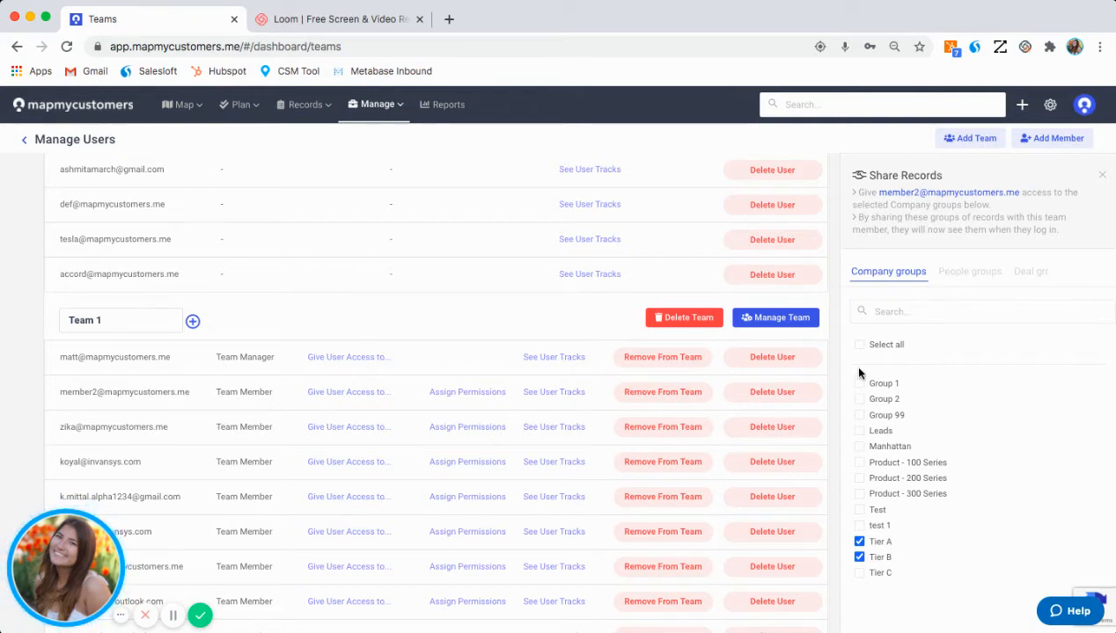
{"action": "left_click", "coordinate": [860, 434]}
{"action": "left_click", "coordinate": [859, 437]}
{"action": "left_click", "coordinate": [862, 432]}
- View the People groups shared with member2 and look through the other record categories available for sharing
{"action": "left_click", "coordinate": [981, 273]}
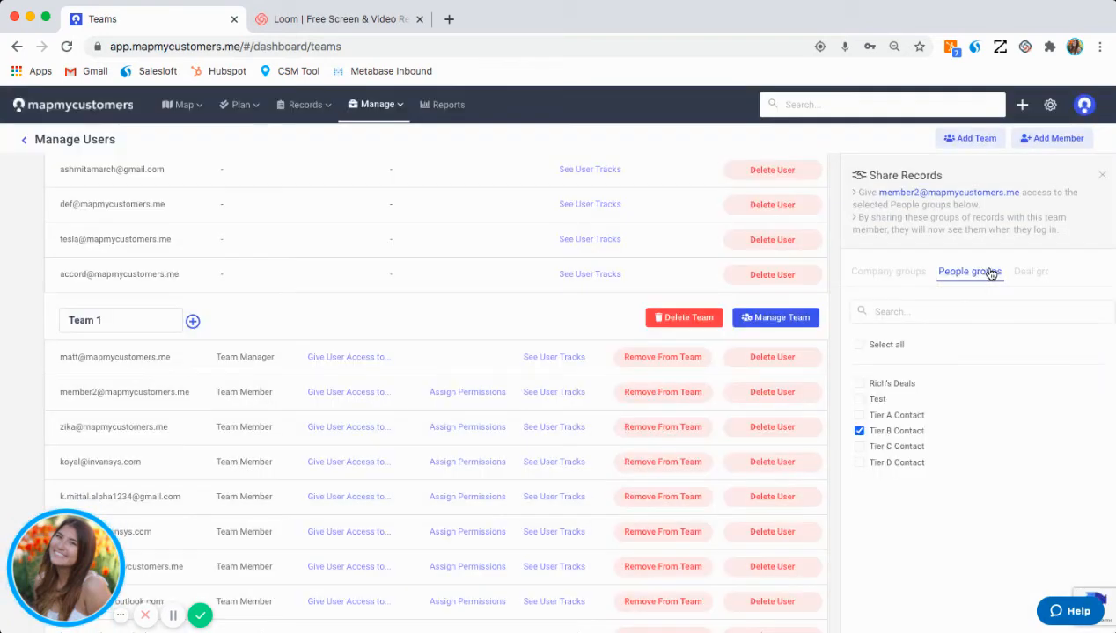
{"action": "scroll", "coordinate": [985, 273], "scroll_direction": "right", "scroll_amount": 3}
{"action": "scroll", "coordinate": [989, 275], "scroll_direction": "right", "scroll_amount": 3}
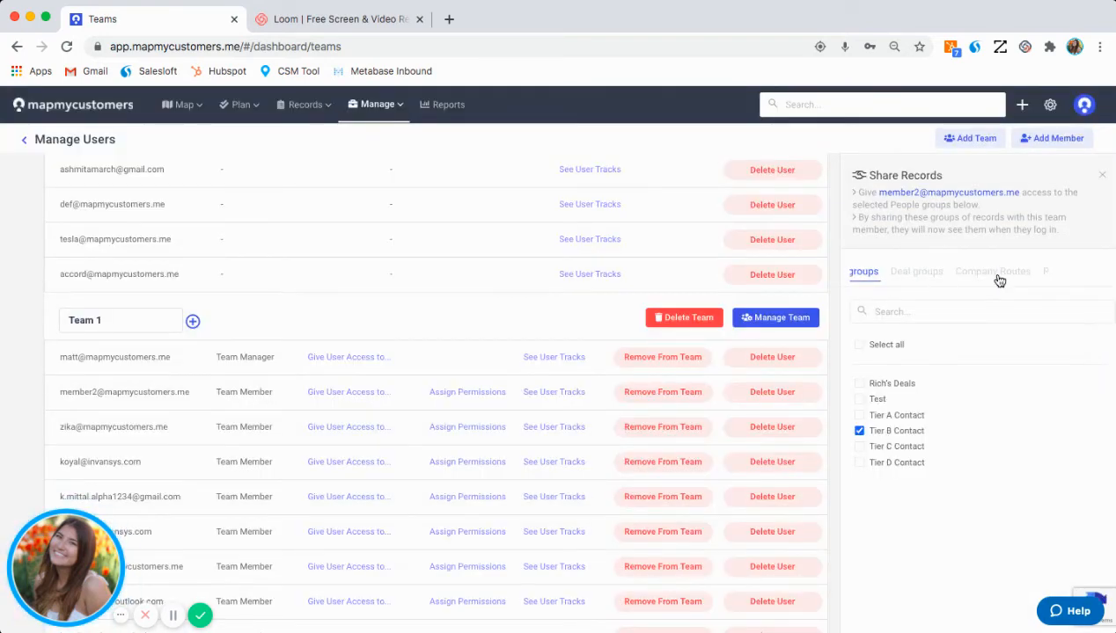
{"action": "scroll", "coordinate": [949, 280], "scroll_direction": "right", "scroll_amount": 3}
{"action": "scroll", "coordinate": [994, 277], "scroll_direction": "left", "scroll_amount": 6}
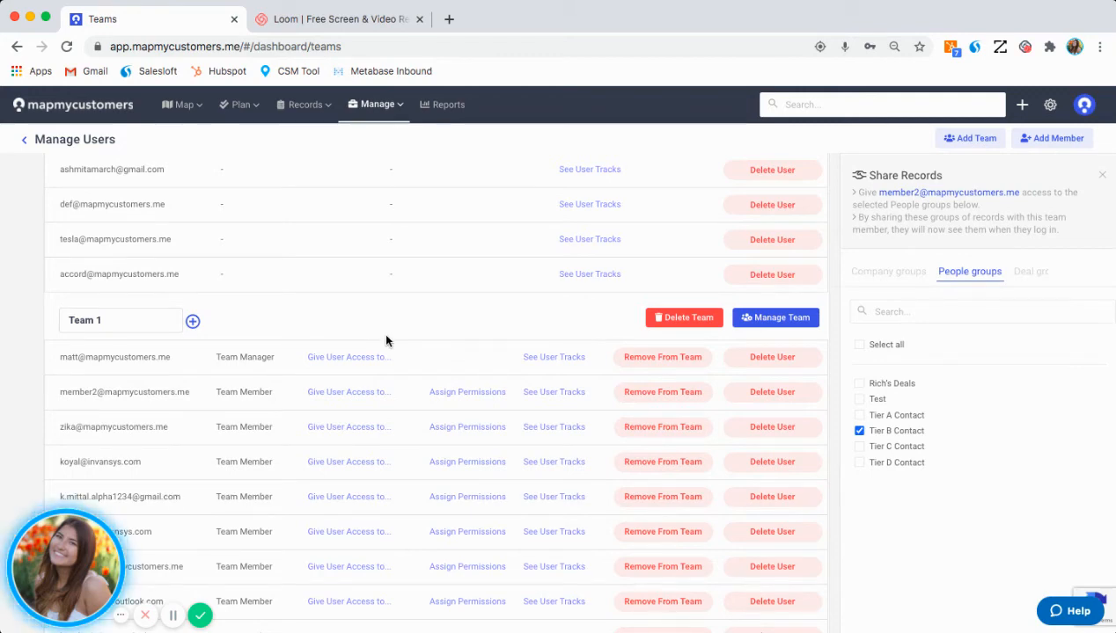
- Open the access rights of member2 in Team 1 and review the Companies and People permissions
{"action": "left_click", "coordinate": [461, 398]}
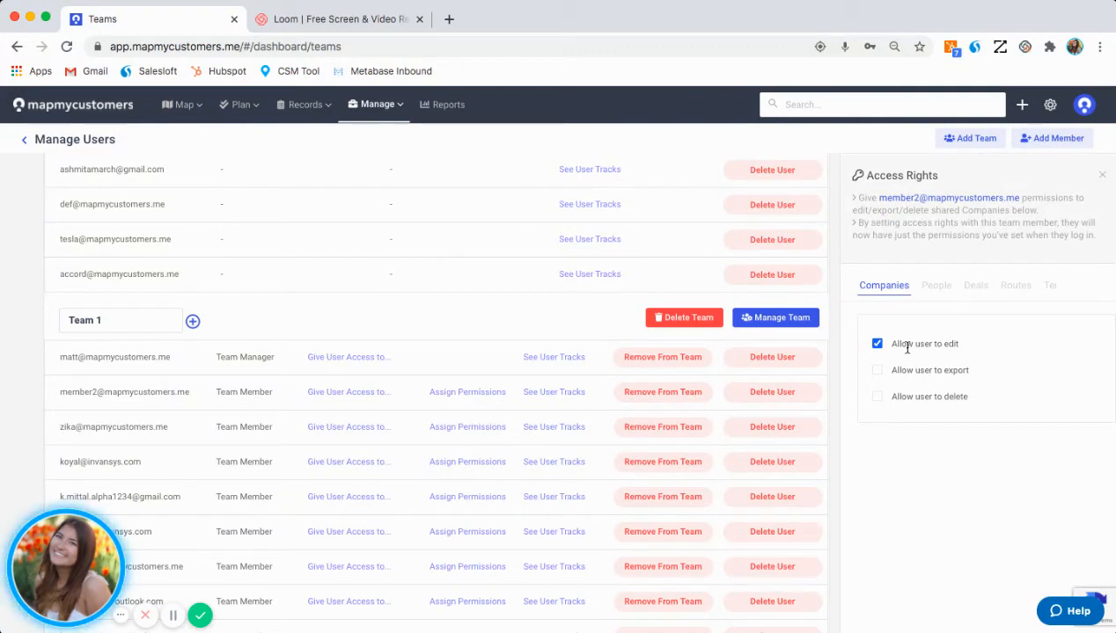
{"action": "left_click", "coordinate": [932, 286]}
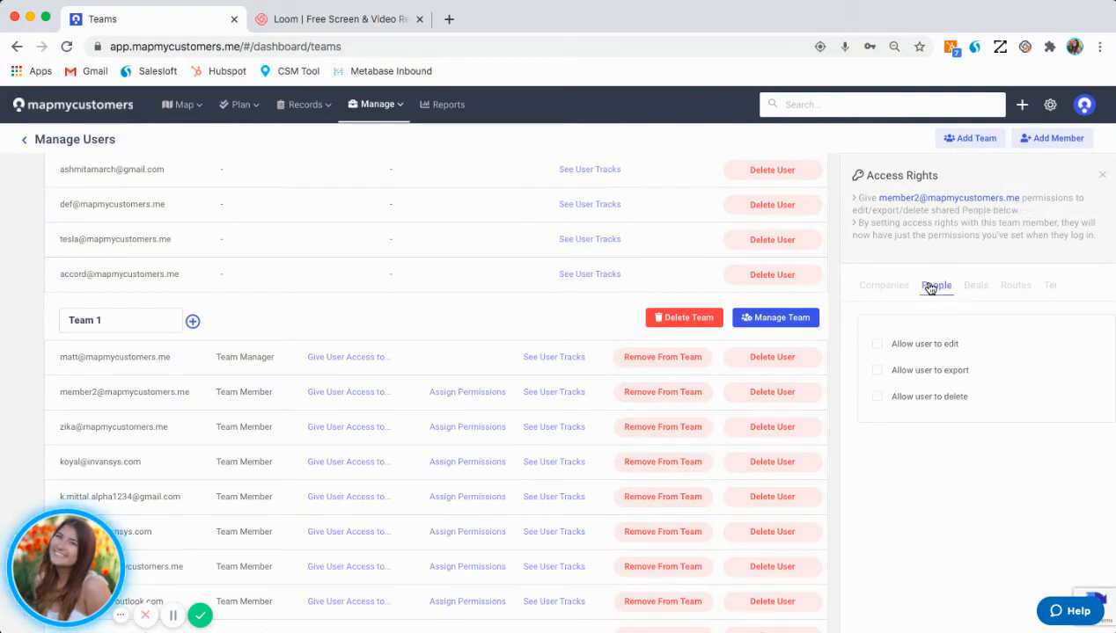
{"action": "scroll", "coordinate": [962, 290], "scroll_direction": "right", "scroll_amount": 2}
{"action": "scroll", "coordinate": [962, 290], "scroll_direction": "left", "scroll_amount": 2}
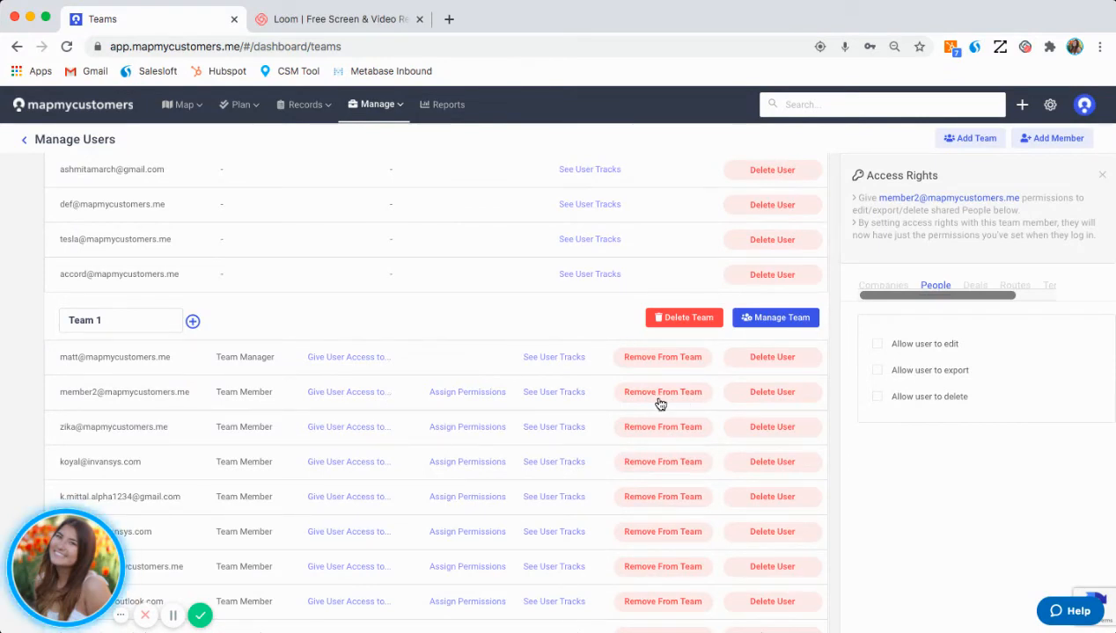
- Change the role of the third-from-last member of Team 1 to Team Manager
{"action": "left_click", "coordinate": [782, 318]}
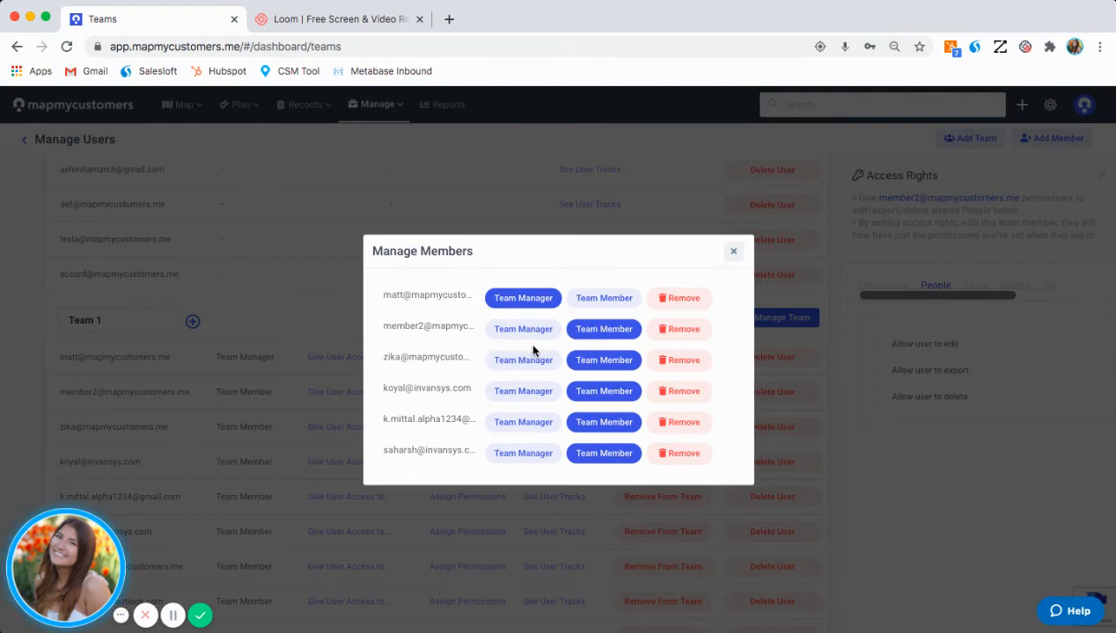
{"action": "scroll", "coordinate": [514, 431], "scroll_direction": "down", "scroll_amount": 2}
{"action": "scroll", "coordinate": [514, 430], "scroll_direction": "down", "scroll_amount": 2}
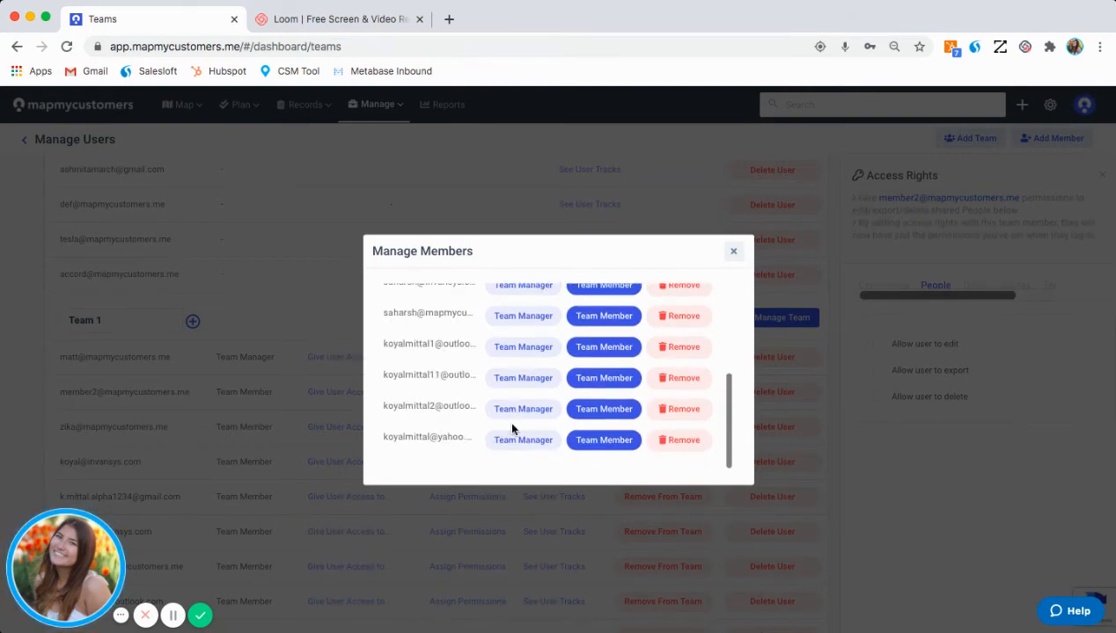
{"action": "left_click", "coordinate": [526, 379]}
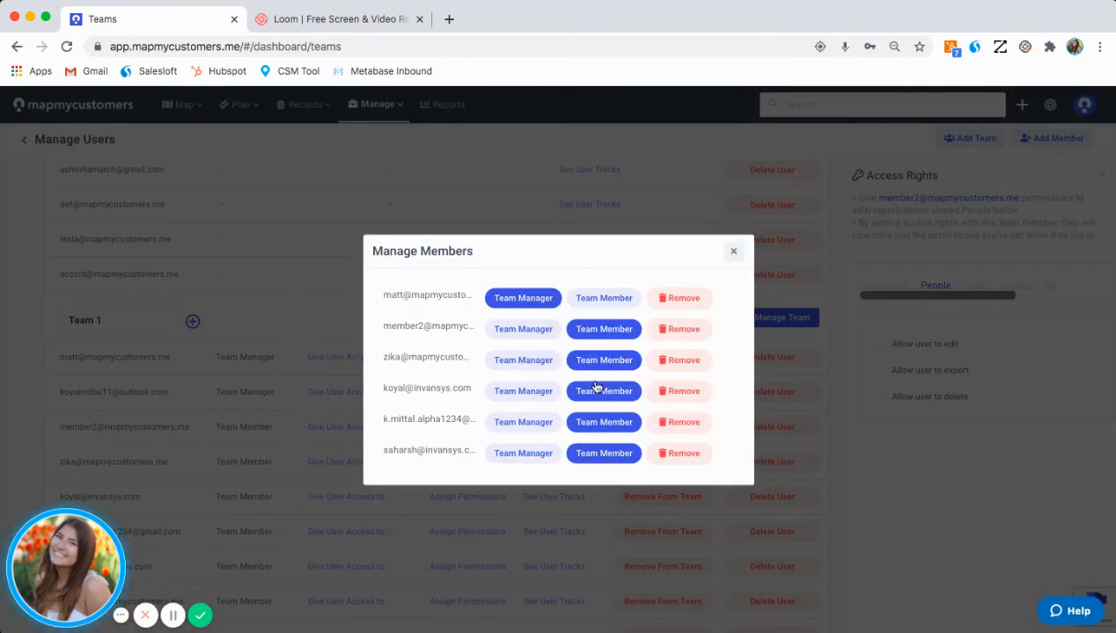
- Set the newly promoted manager in Team 1 back to Team Member
{"action": "scroll", "coordinate": [525, 360], "scroll_direction": "down", "scroll_amount": 3}
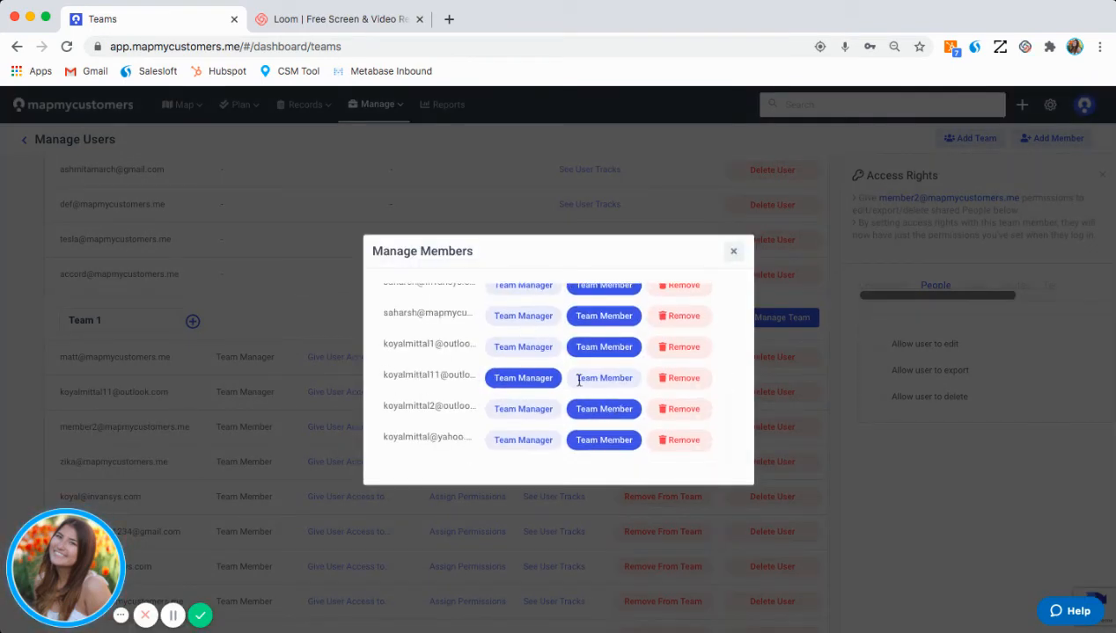
{"action": "left_click", "coordinate": [596, 387]}
{"action": "scroll", "coordinate": [595, 392], "scroll_direction": "down", "scroll_amount": 1}
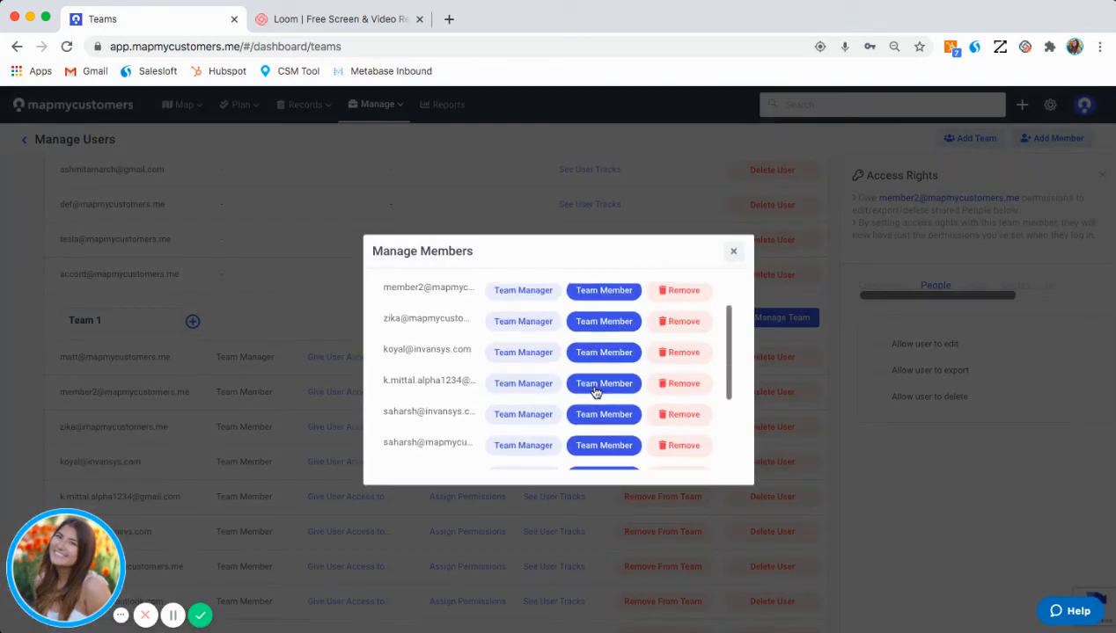
{"action": "scroll", "coordinate": [596, 393], "scroll_direction": "up", "scroll_amount": 1}
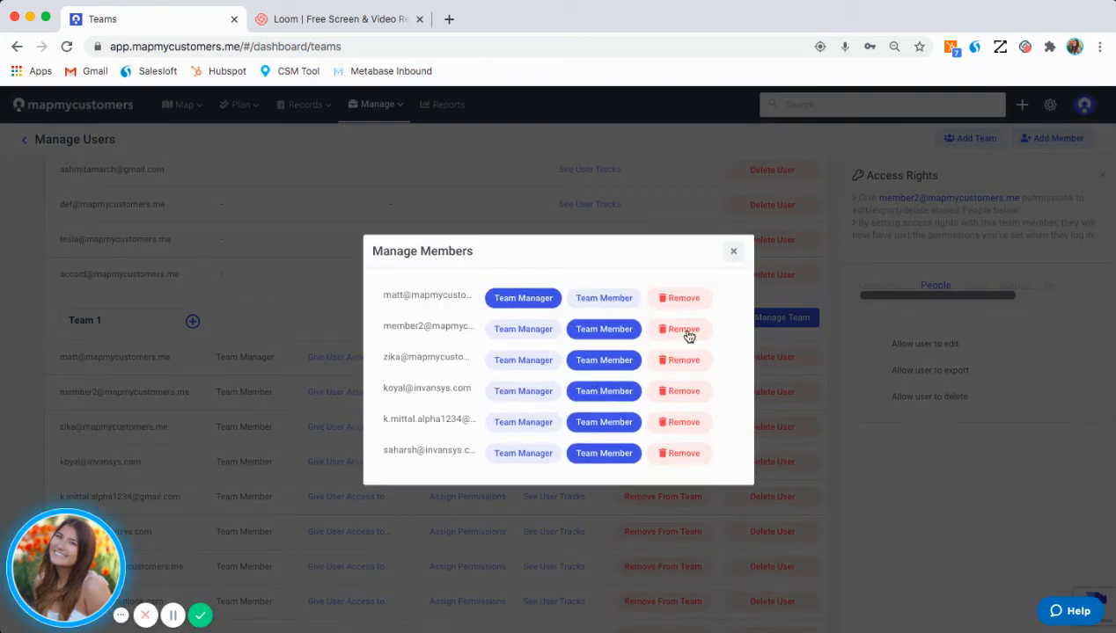
- Close the Manage Members dialog, look over the user list, and close the access rights of member2
{"action": "left_click", "coordinate": [732, 253]}
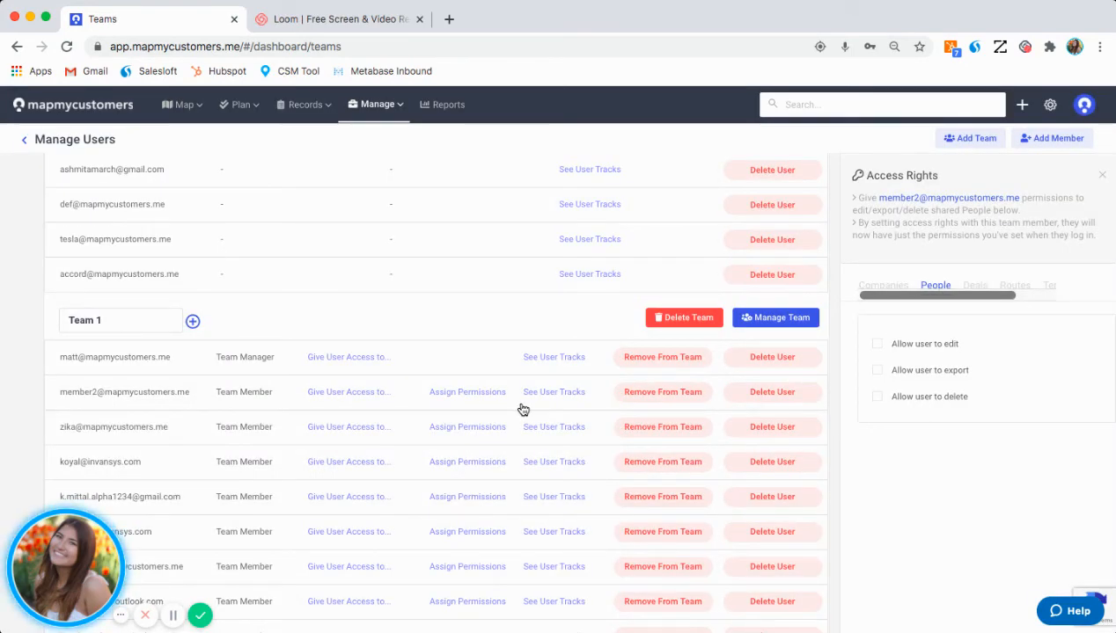
{"action": "scroll", "coordinate": [523, 410], "scroll_direction": "up", "scroll_amount": 3}
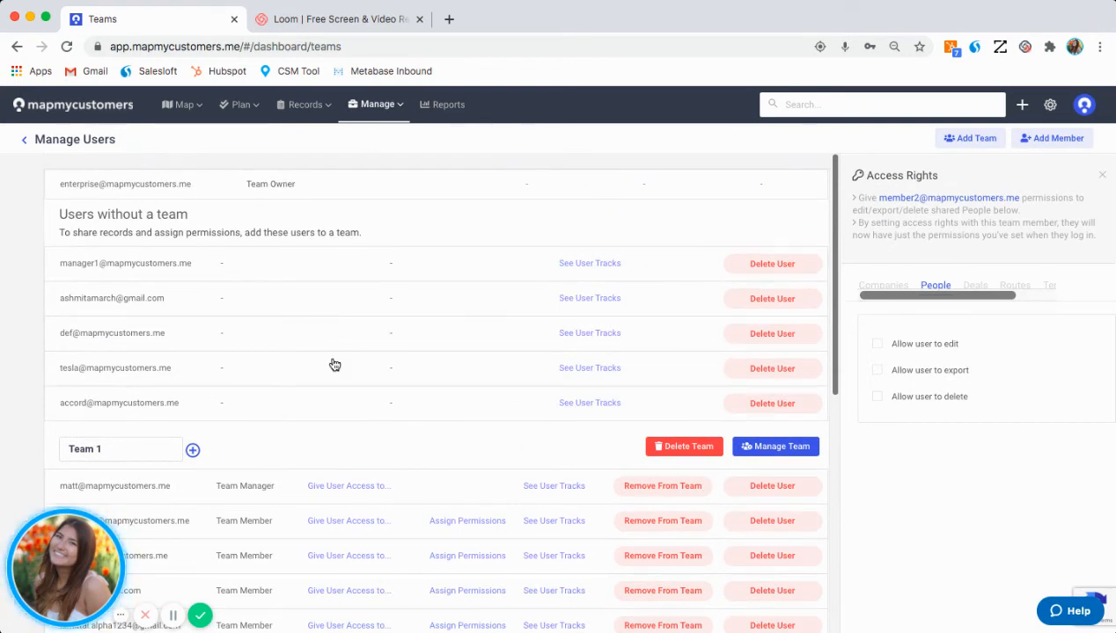
{"action": "scroll", "coordinate": [334, 365], "scroll_direction": "down", "scroll_amount": 3}
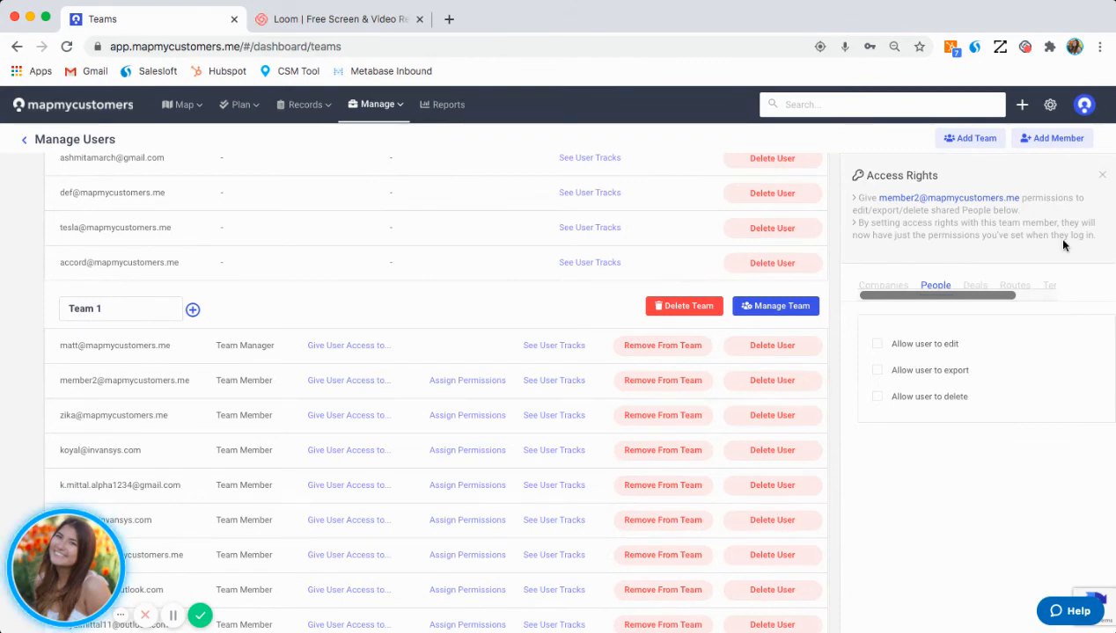
{"action": "left_click", "coordinate": [1100, 176]}
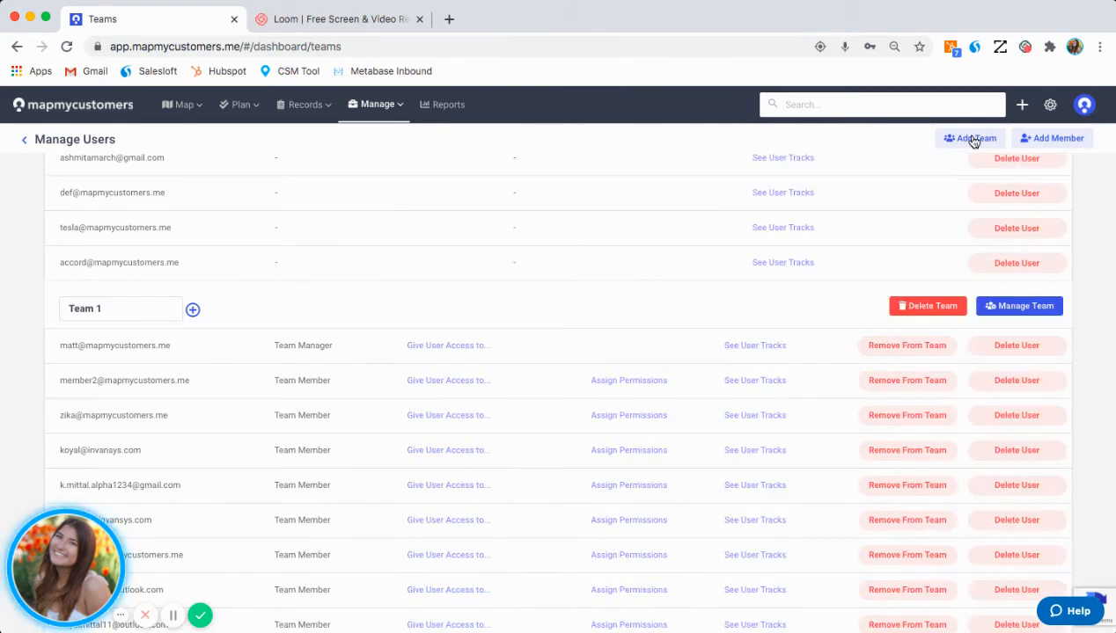
- Try the option for adding a team and look over the users without a team above Team 1
{"action": "left_click", "coordinate": [969, 138]}
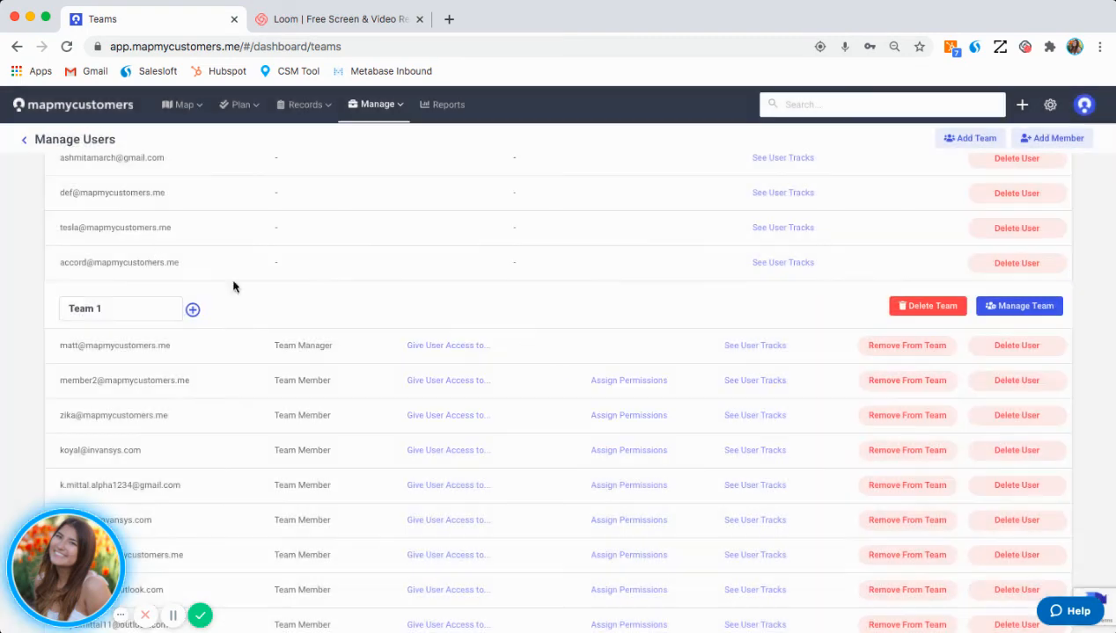
{"action": "left_click", "coordinate": [611, 419]}
{"action": "scroll", "coordinate": [195, 321], "scroll_direction": "up", "scroll_amount": 3}
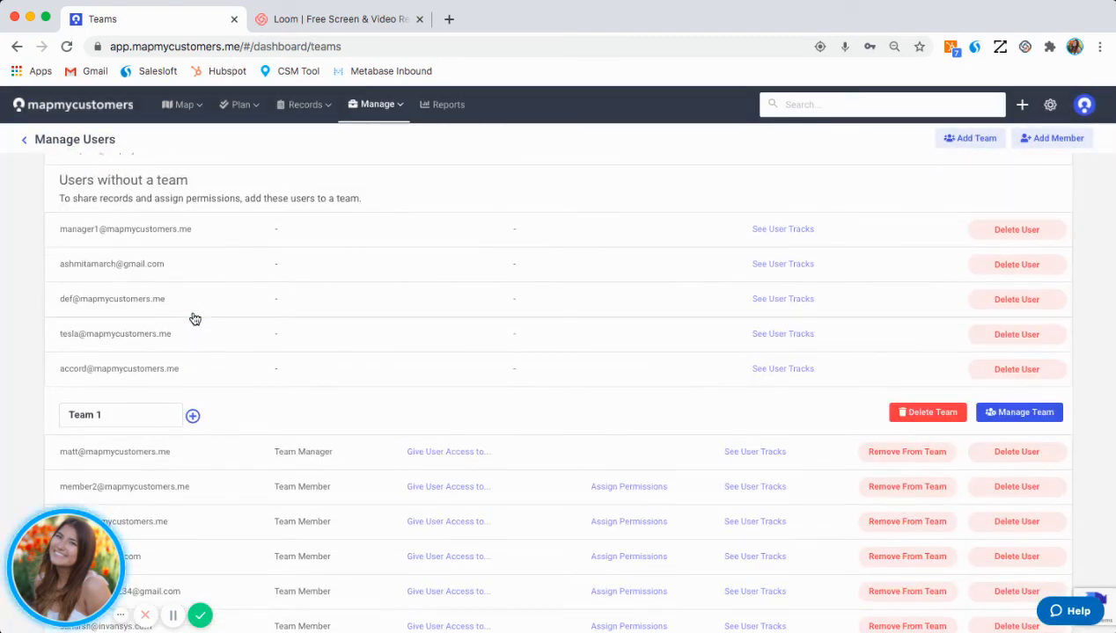
- Review the Add New User form for an individual user, including its email address and team fields, and close it without adding anyone
{"action": "left_click", "coordinate": [1044, 135]}
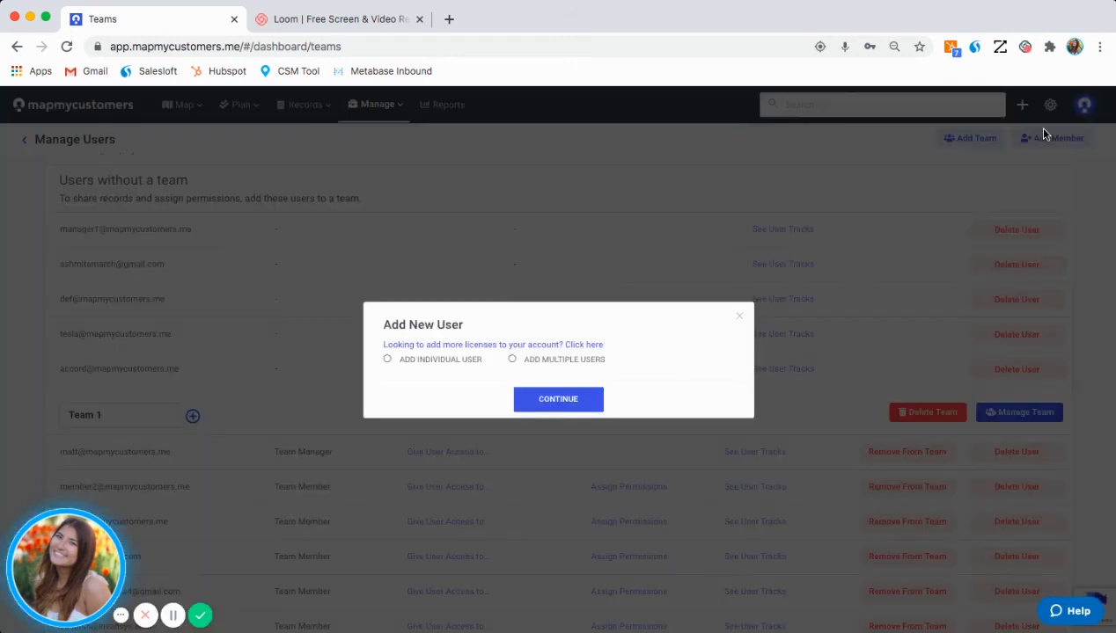
{"action": "left_click", "coordinate": [550, 359]}
{"action": "left_click", "coordinate": [456, 361]}
{"action": "left_click", "coordinate": [528, 398]}
{"action": "left_click", "coordinate": [475, 329]}
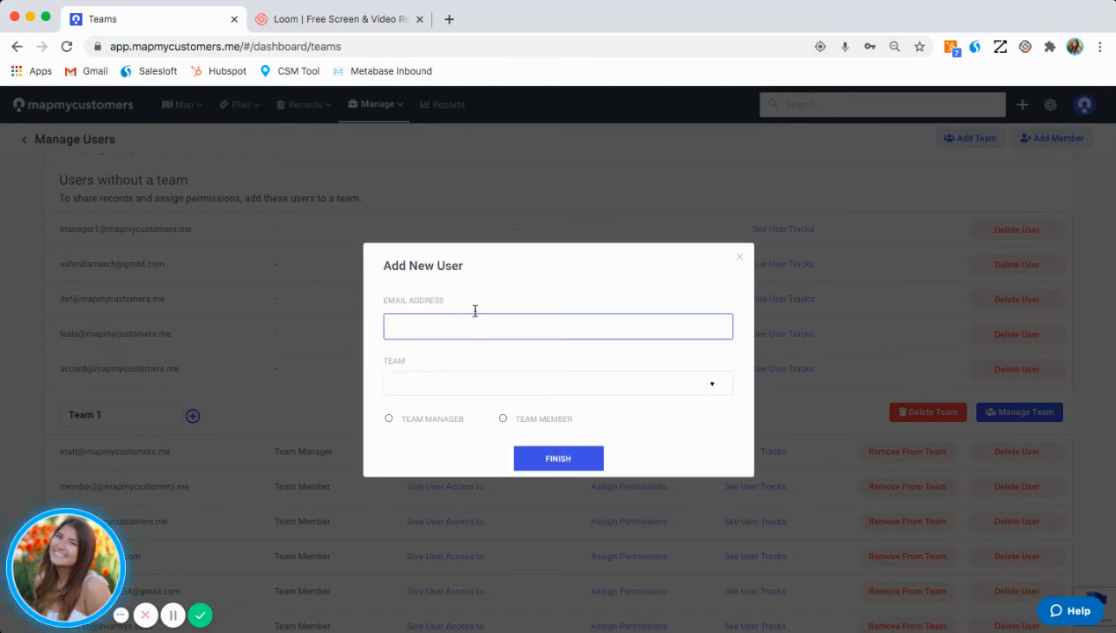
{"action": "left_click", "coordinate": [477, 297]}
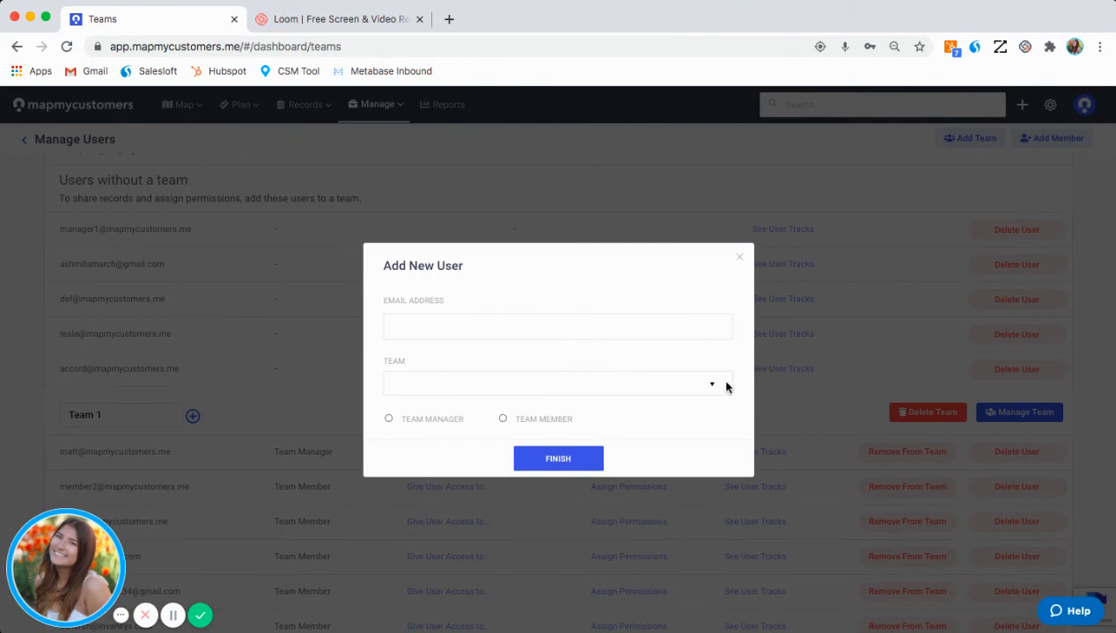
{"action": "left_click", "coordinate": [639, 389]}
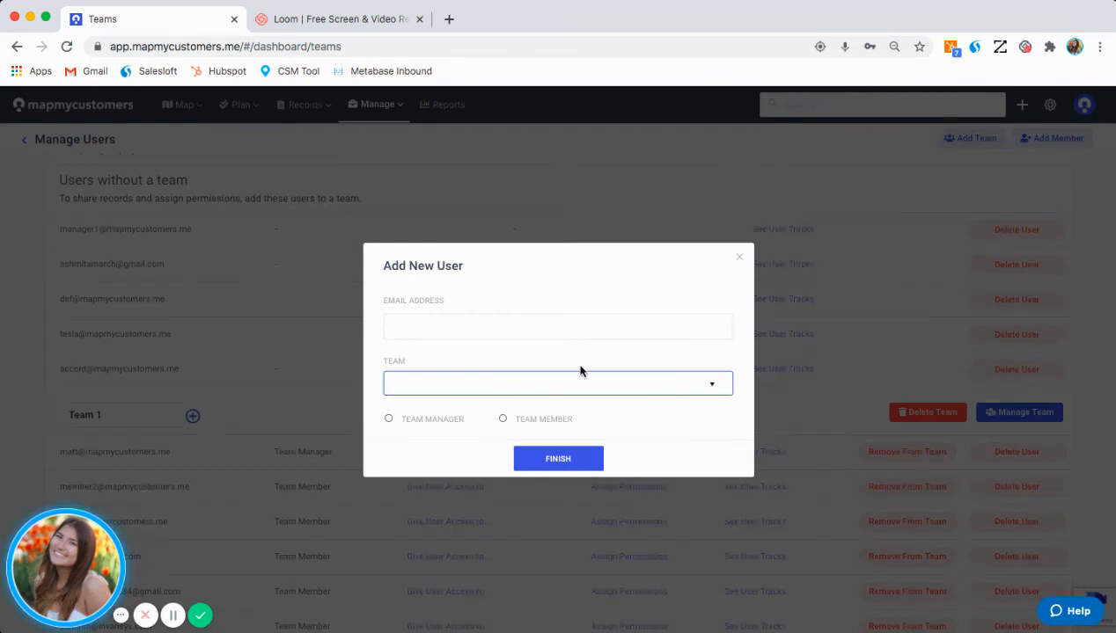
{"action": "left_click", "coordinate": [739, 257]}
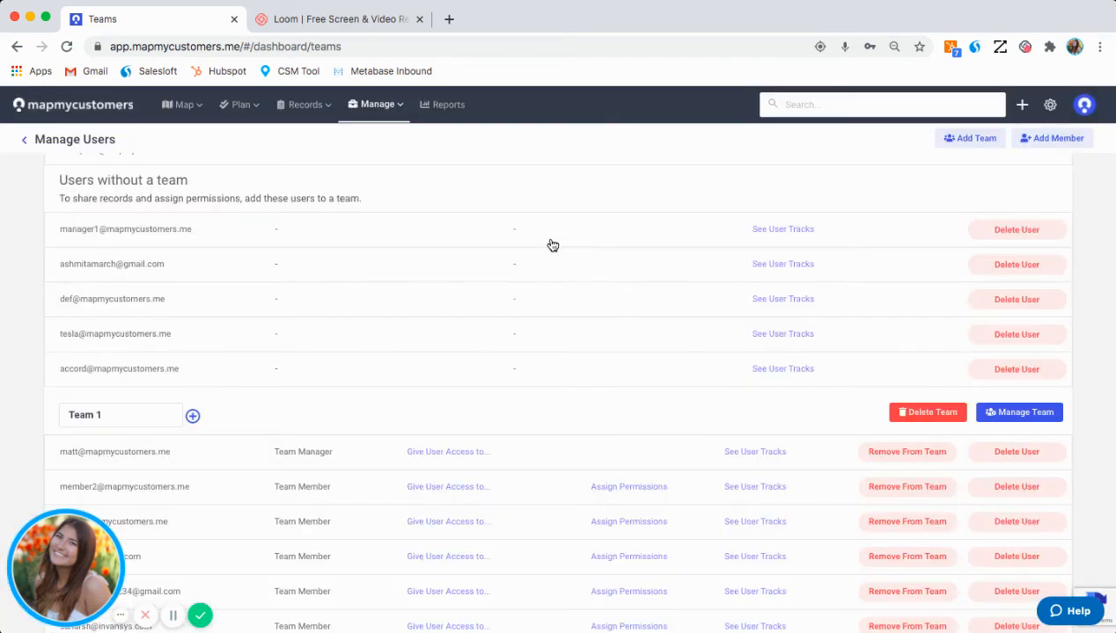
- View the account's subscription management page and return to the Manage Users page
{"action": "left_click", "coordinate": [1083, 105]}
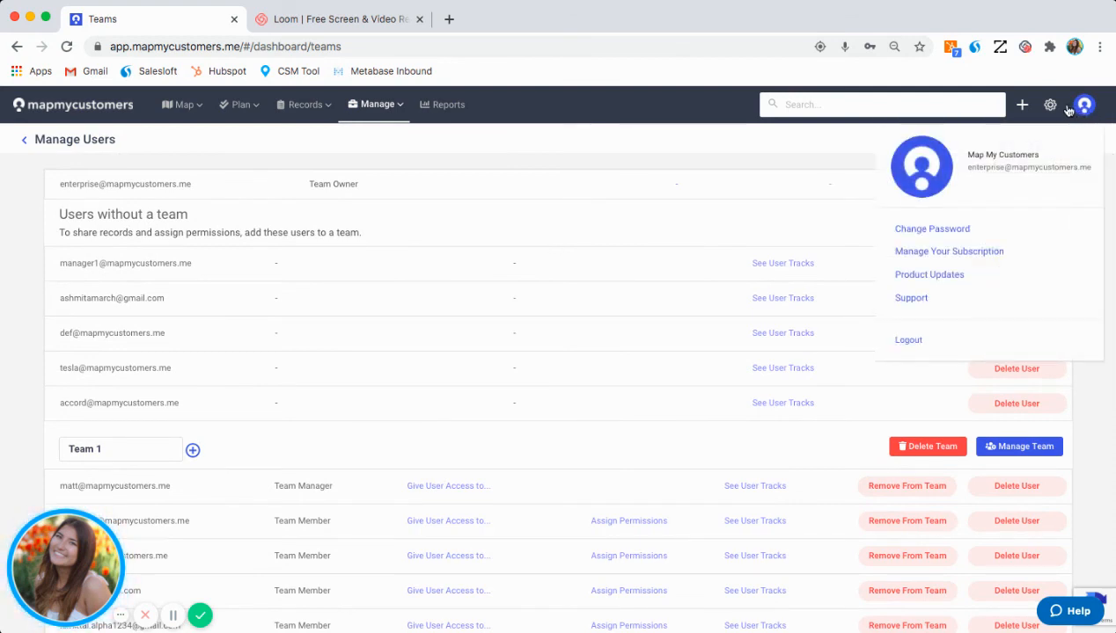
{"action": "left_click", "coordinate": [974, 252]}
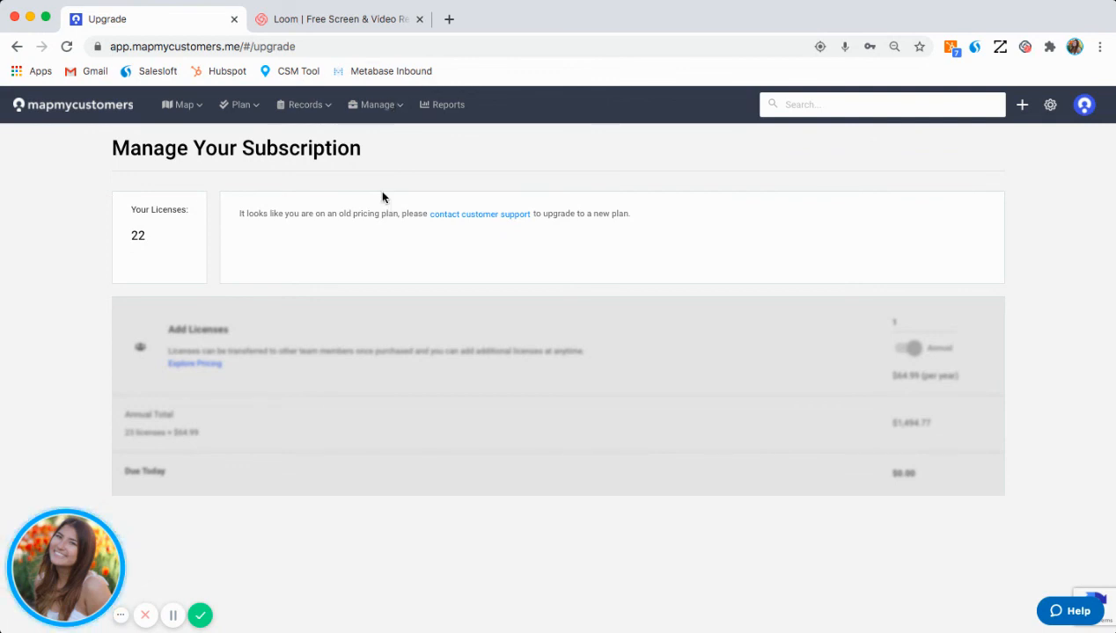
{"action": "left_click", "coordinate": [388, 106]}
{"action": "left_click", "coordinate": [390, 165]}
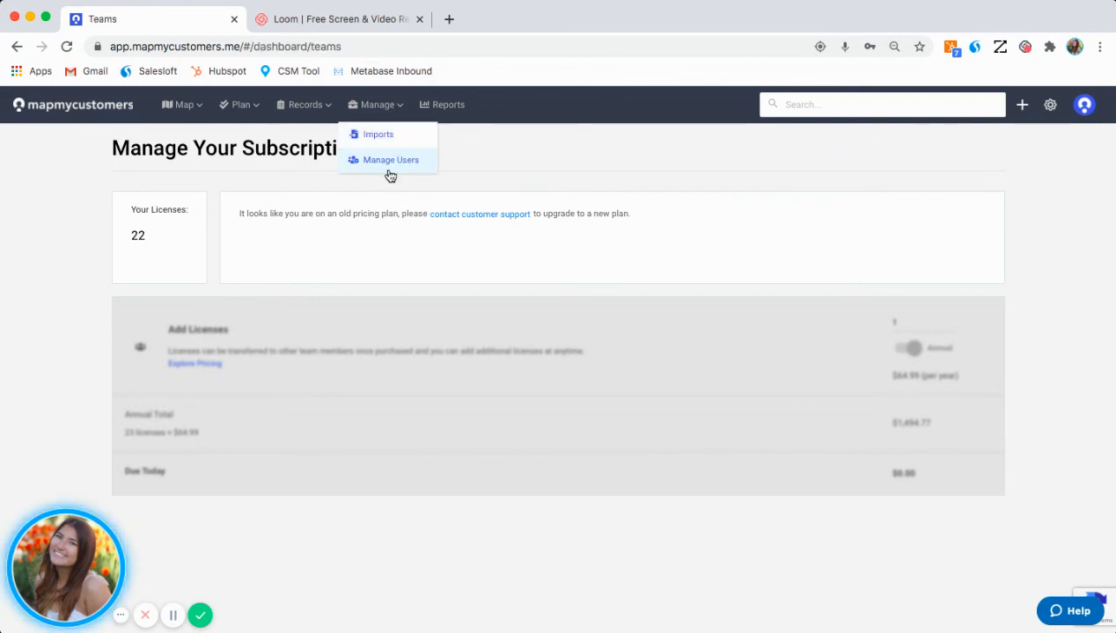